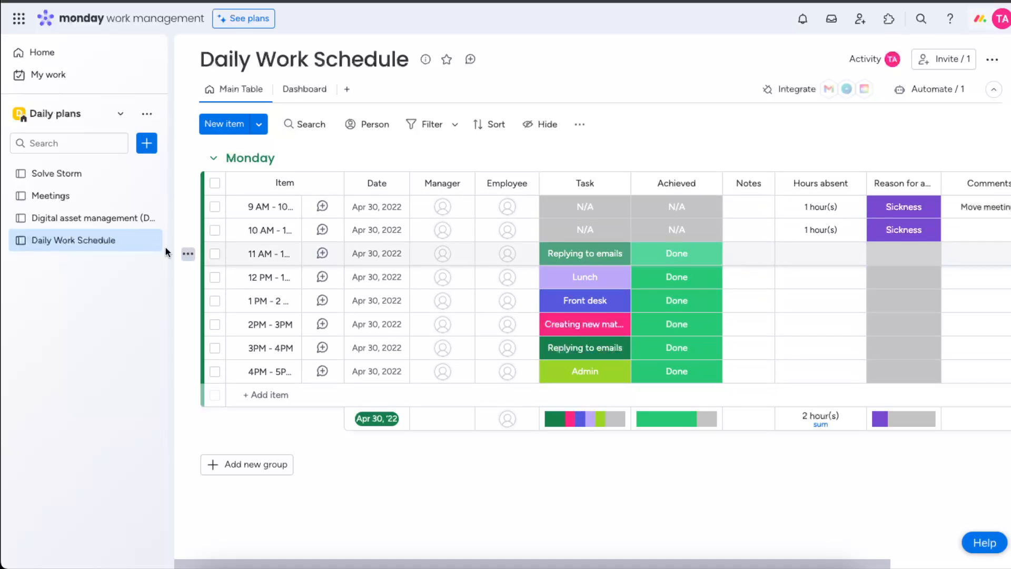
left_click(56, 173)
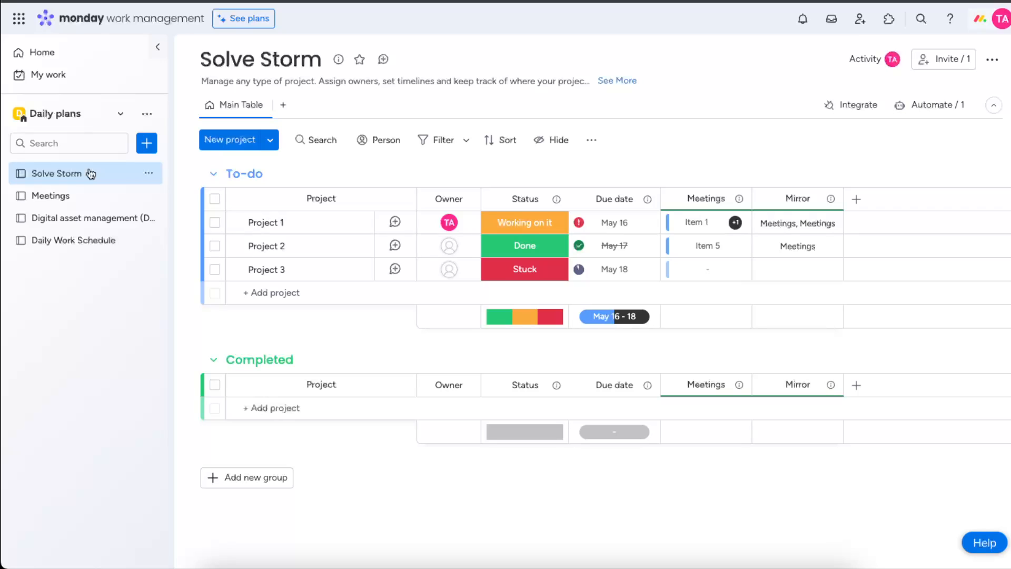
left_click(146, 143)
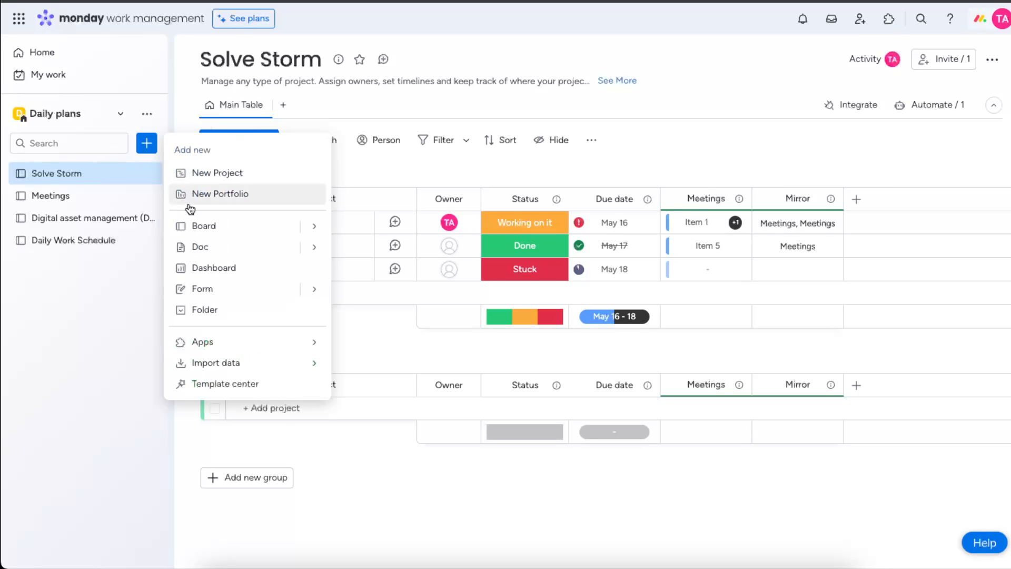
left_click(190, 225)
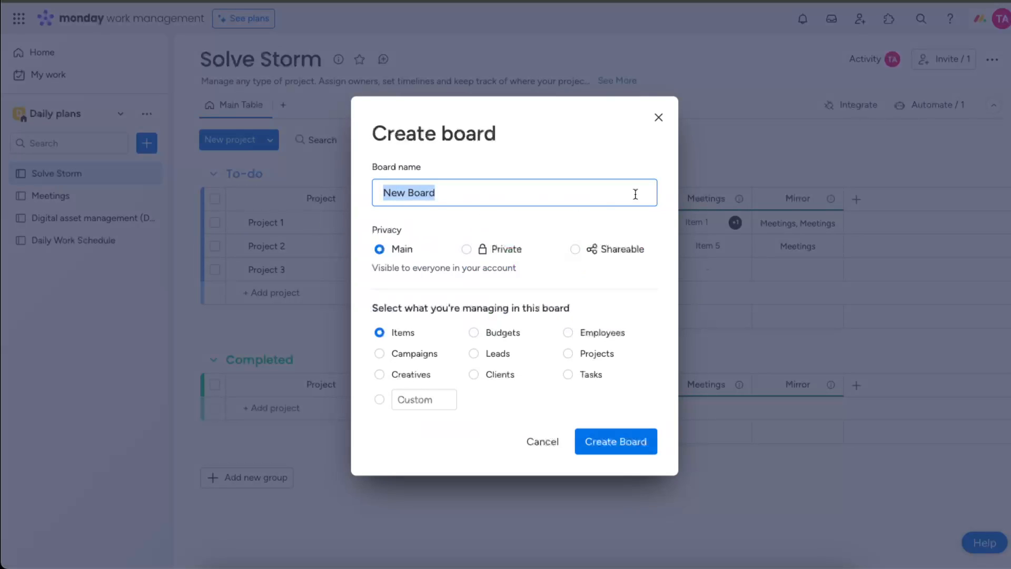
left_click(658, 117)
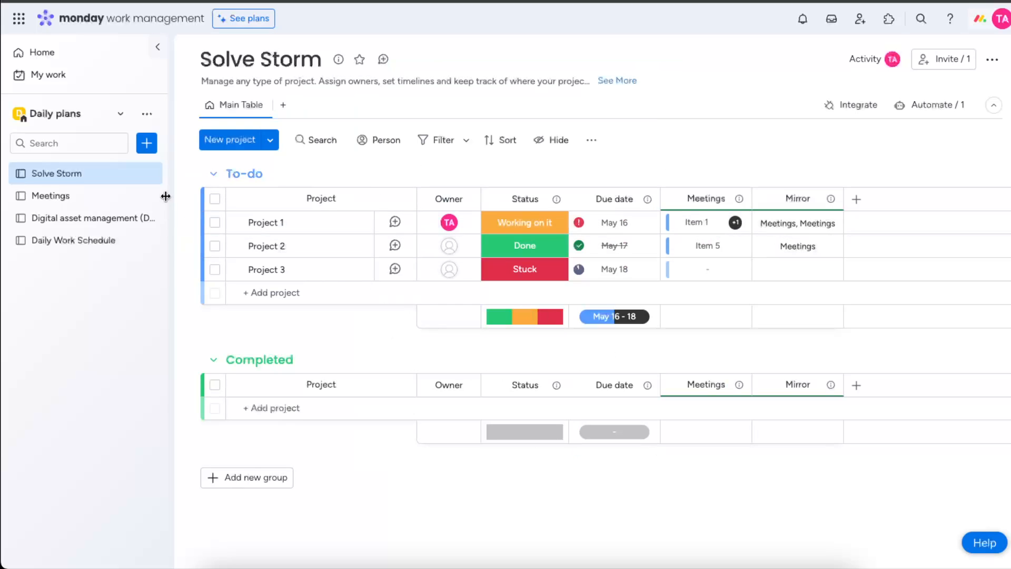
- Create a new board in the workspace set to Main privacy for managing Tasks
left_click(147, 144)
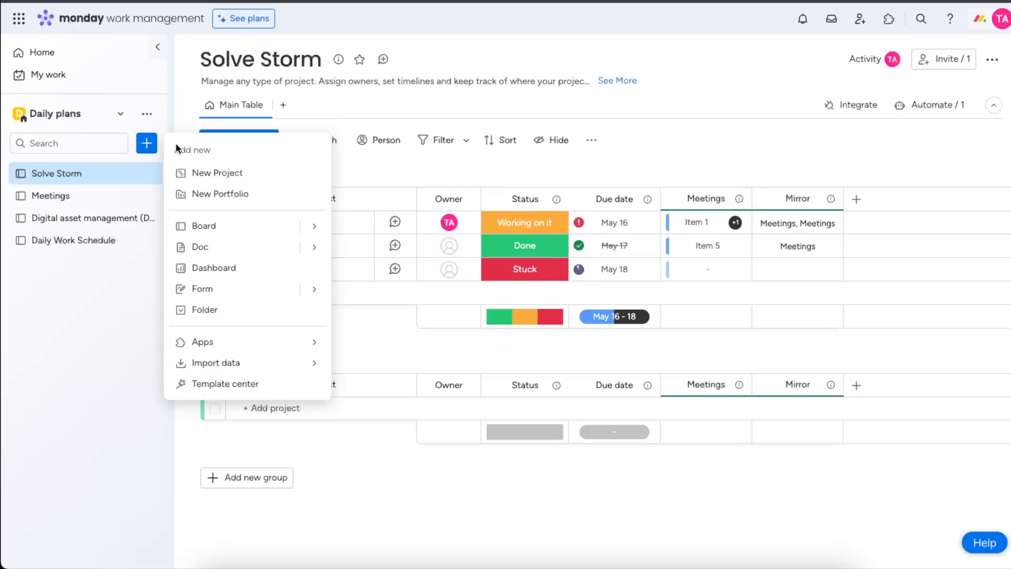
mouse_move(314, 226)
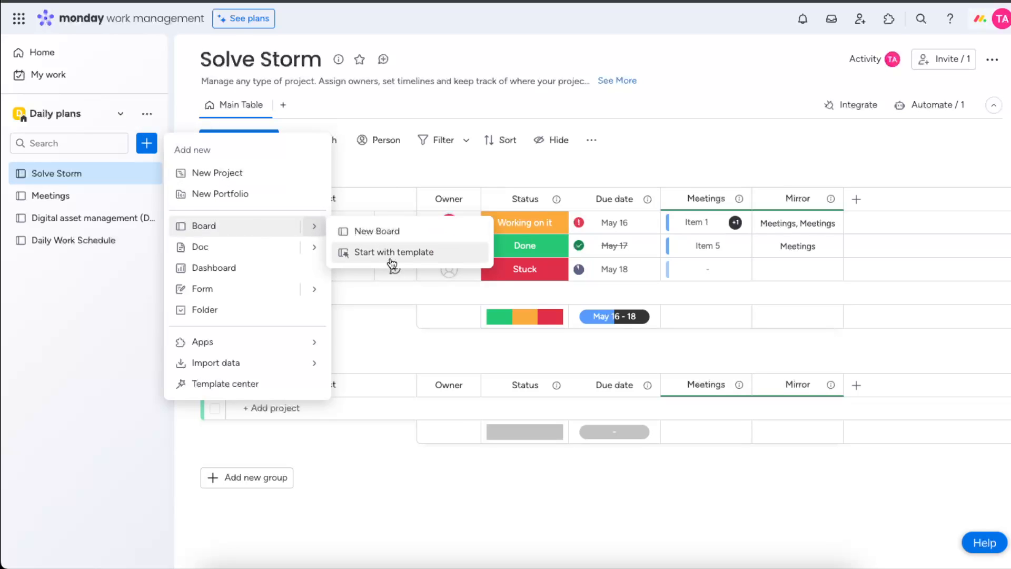
left_click(392, 239)
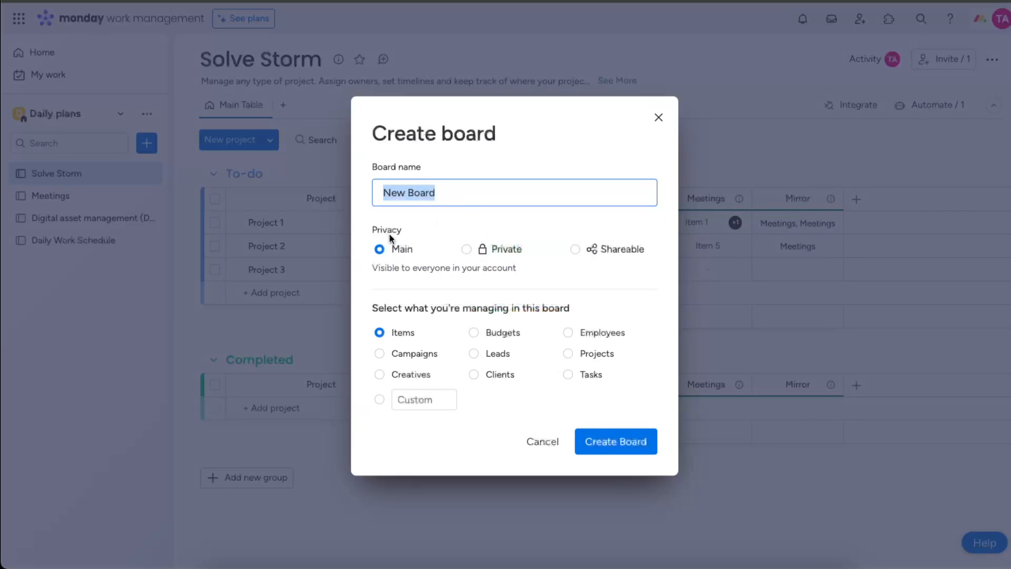
left_click(571, 375)
left_click(648, 451)
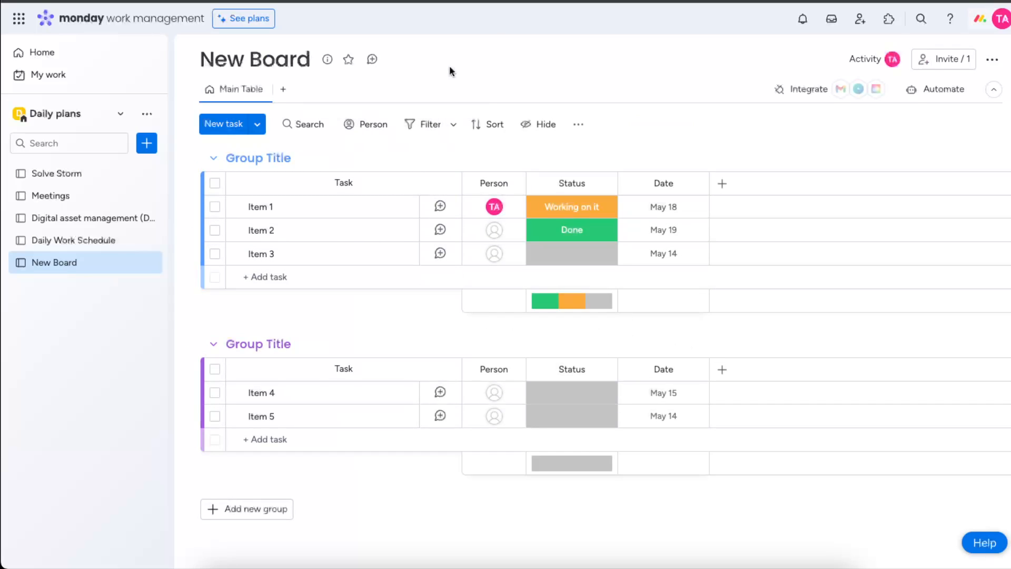
- Rename the new board as Daily tasks
left_click(268, 58)
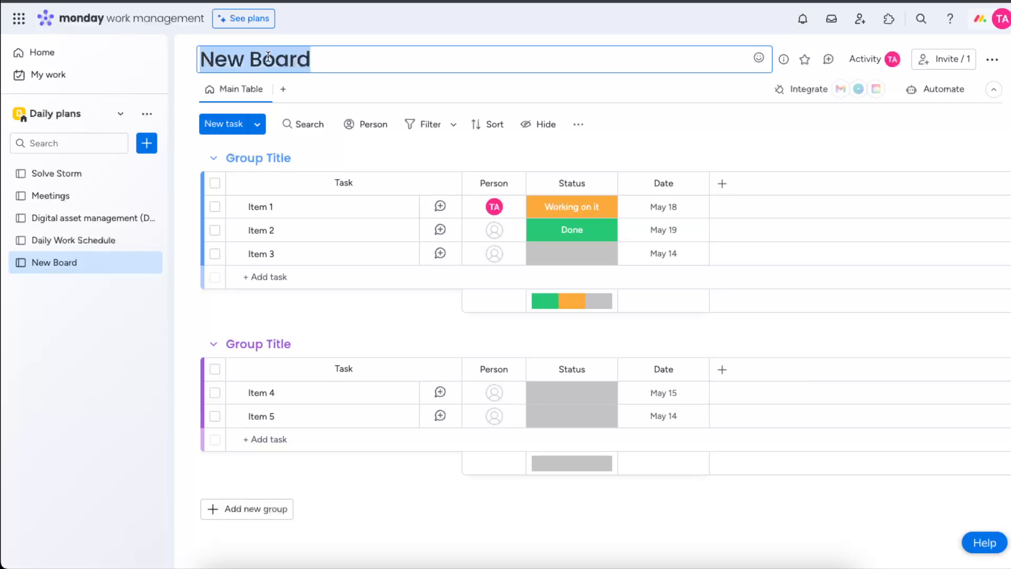
type("Daily y")
key("BackSpace")
type("tasks")
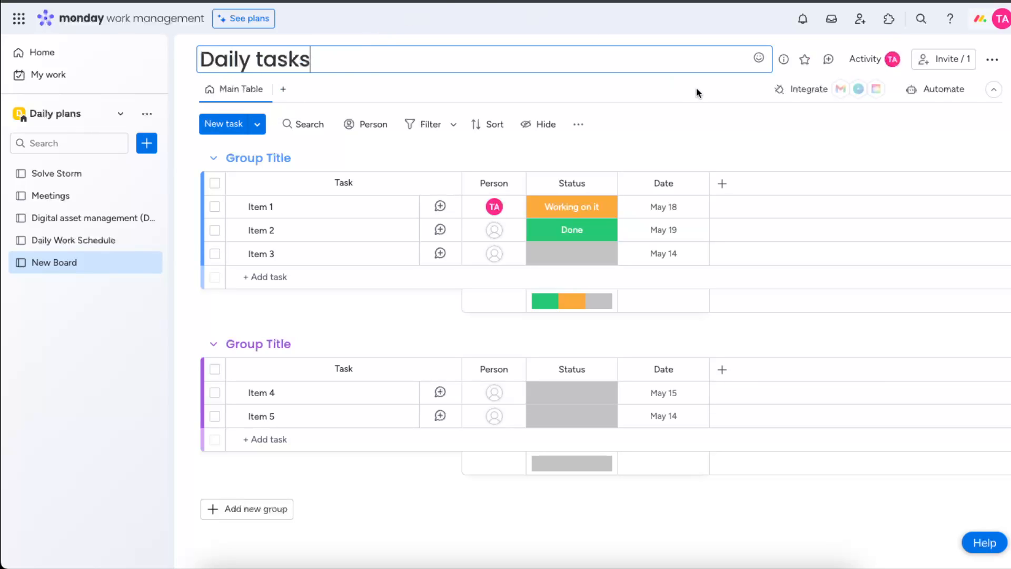
key("Return")
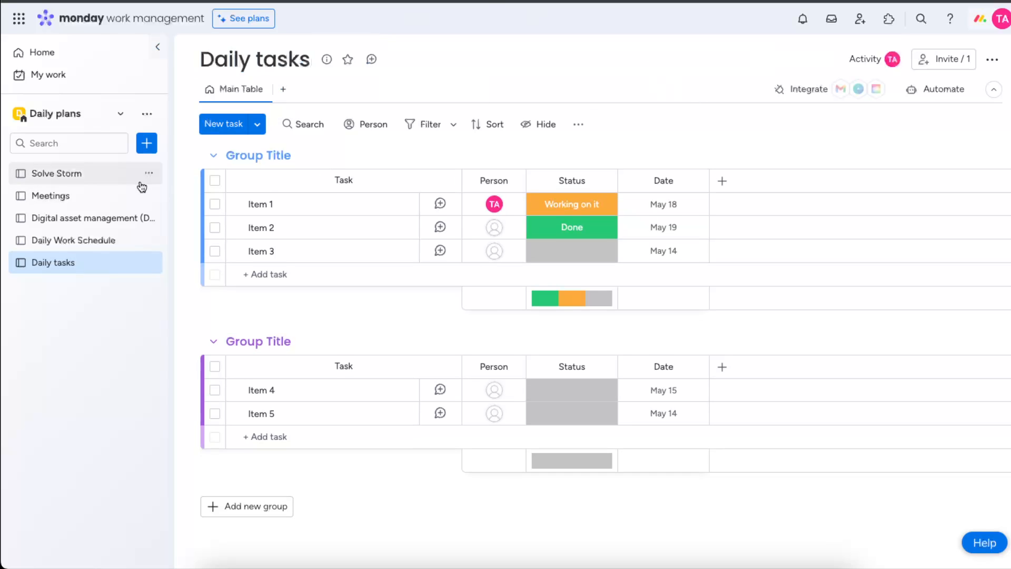
- Rename the first group as Tasks
left_click(267, 159)
key("ctrl+a")
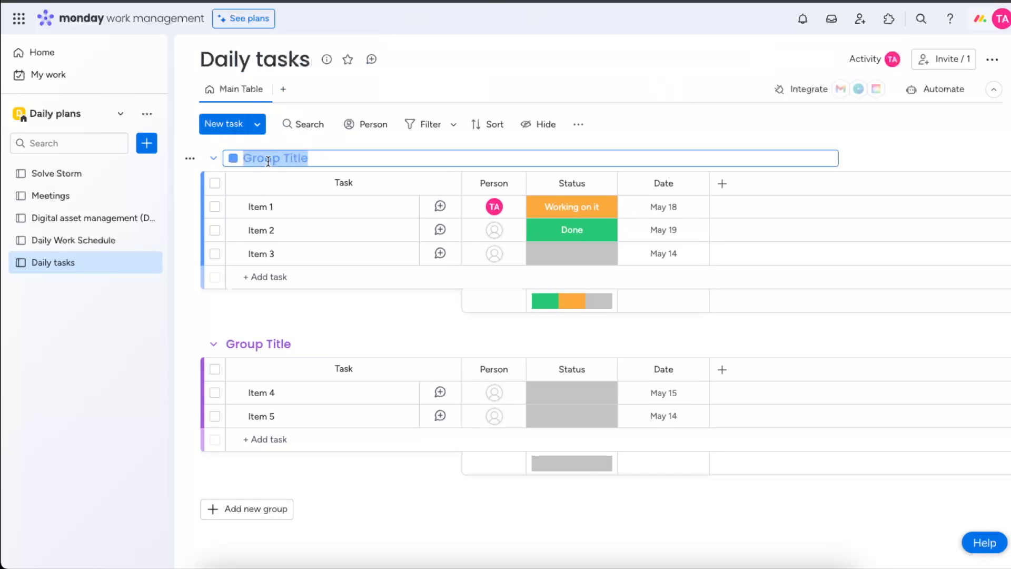
type("Tasks")
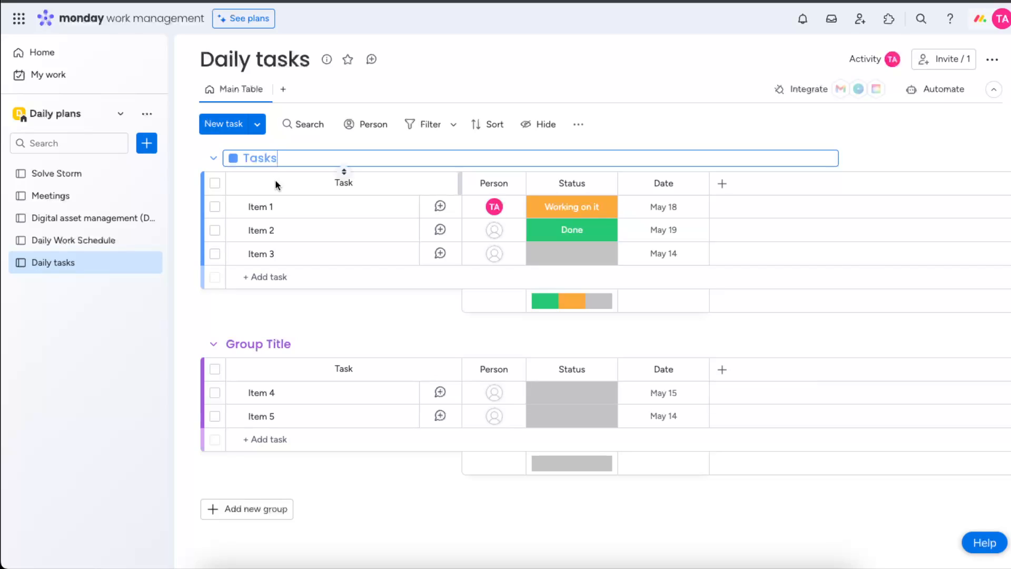
- Rename the first two items as Cleaning the floor and Cleaning the bathroom
left_click(268, 206)
key("ctrl+a")
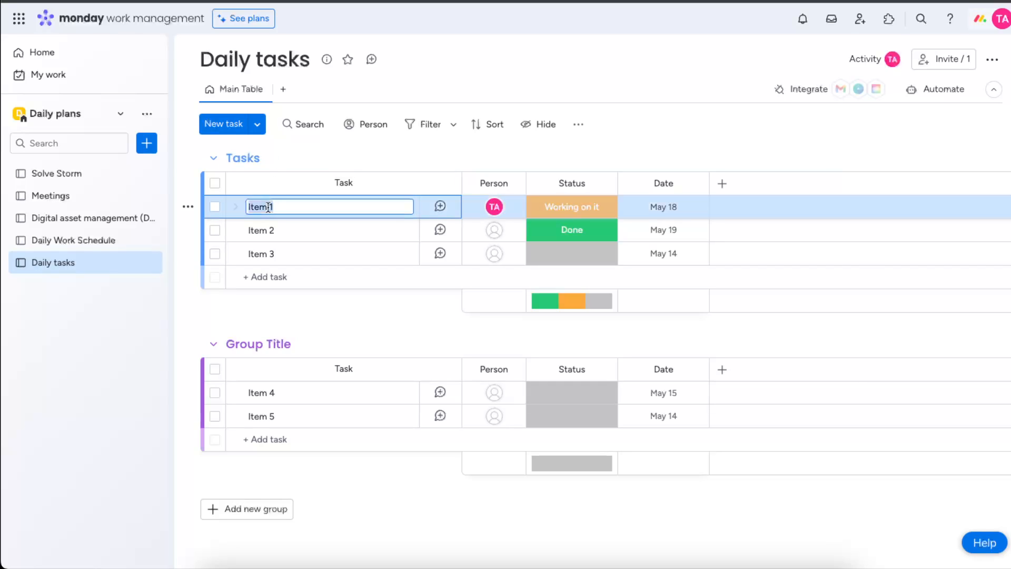
type("C")
left_click(266, 228)
key("ctrl+a")
type("Cl")
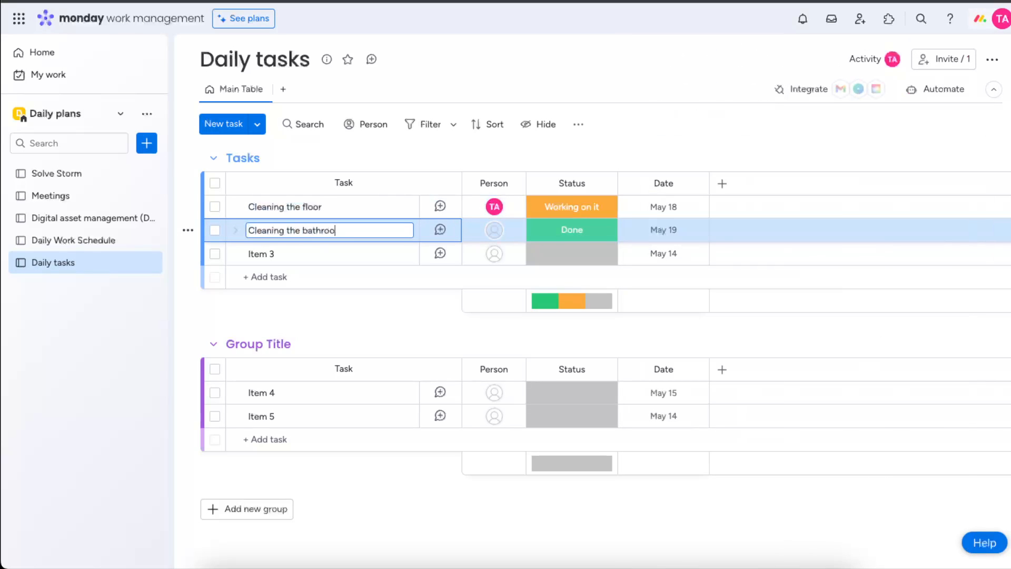
- Rename the third item in the Tasks group as Cleaning the kitchen
left_click(257, 253)
key("ctrl+a")
type("Cle")
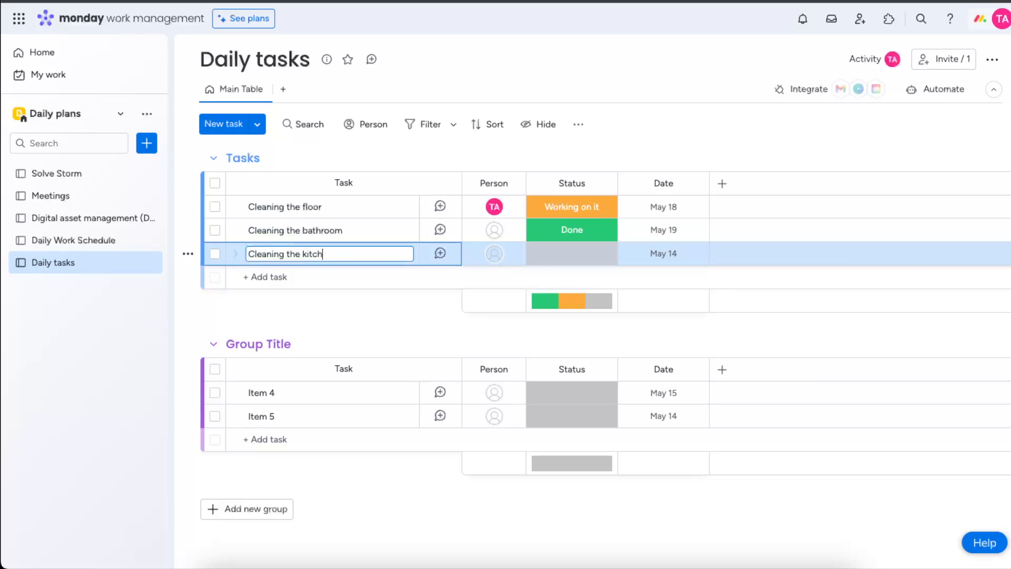
type("aning the kitchen")
- Add a task named Take out the trash to the Tasks group
left_click(267, 277)
type("Take out the tras")
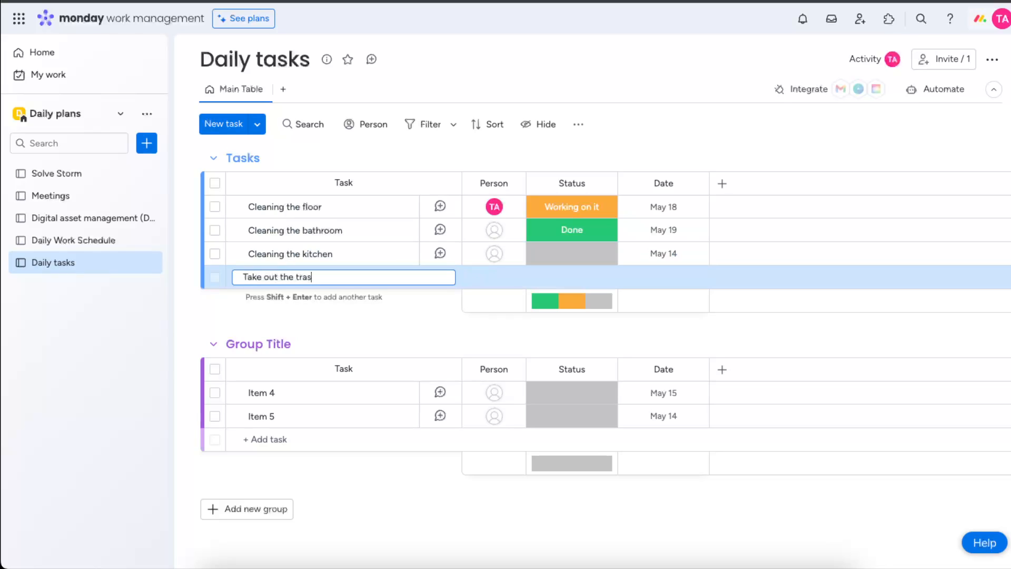
key("Return")
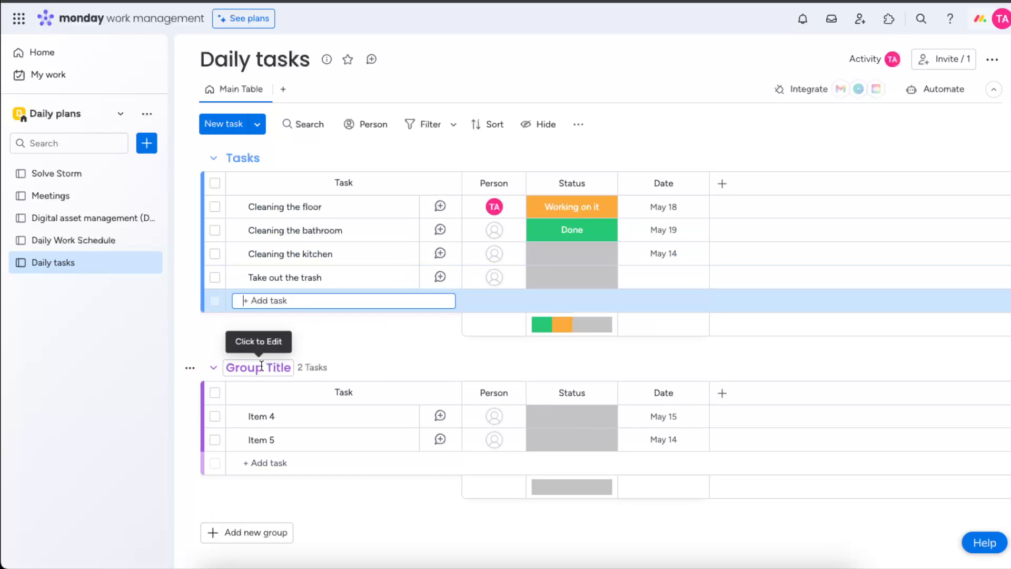
- Rename the second group as Meetings
left_click(261, 365)
triple_click(262, 365)
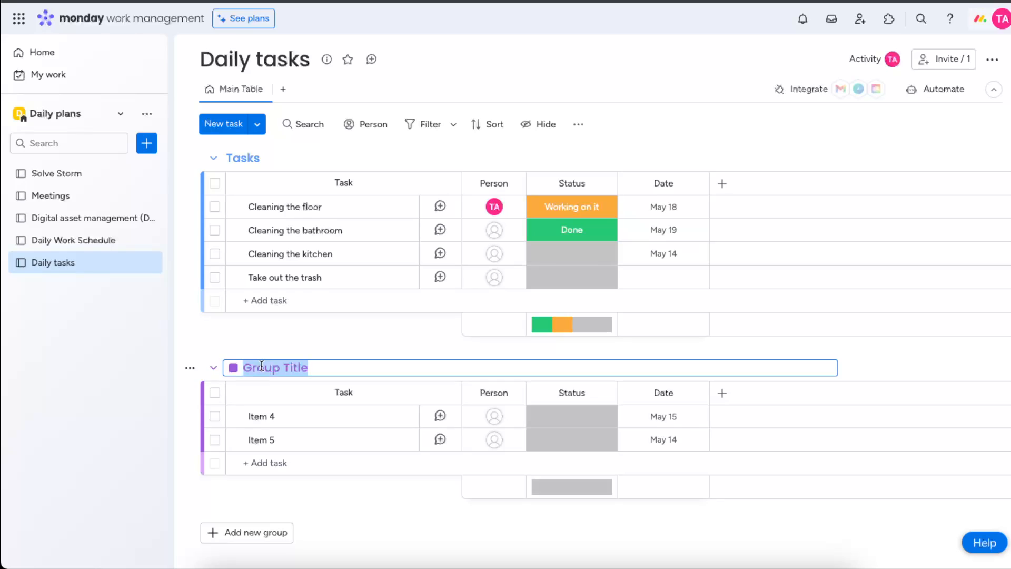
type("Meetinf")
key("BackSpace")
type("gs")
- Rename the Meetings items as Meet with a friend X and Meet with plumber
triple_click(255, 419)
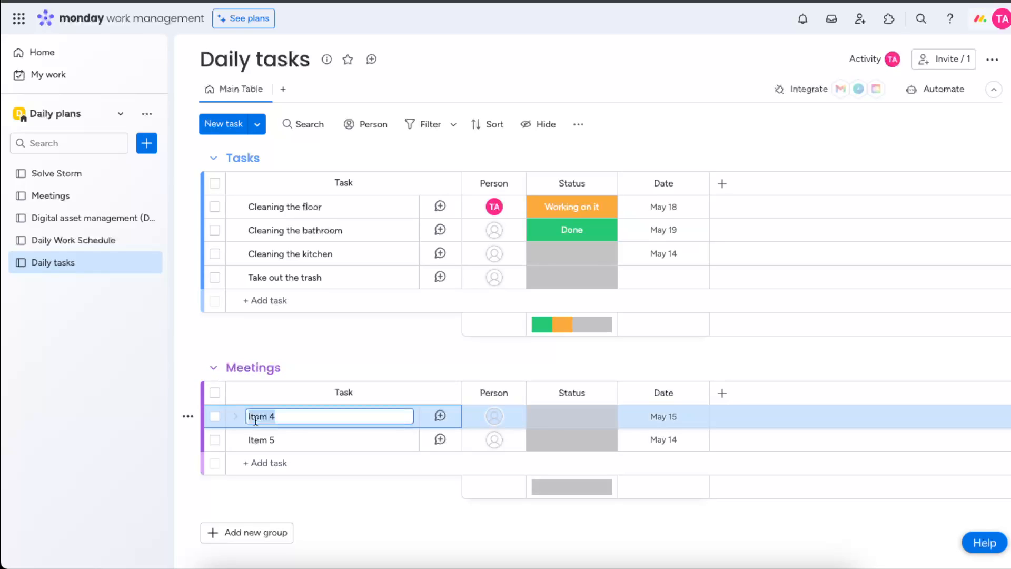
type("Meet with a friend")
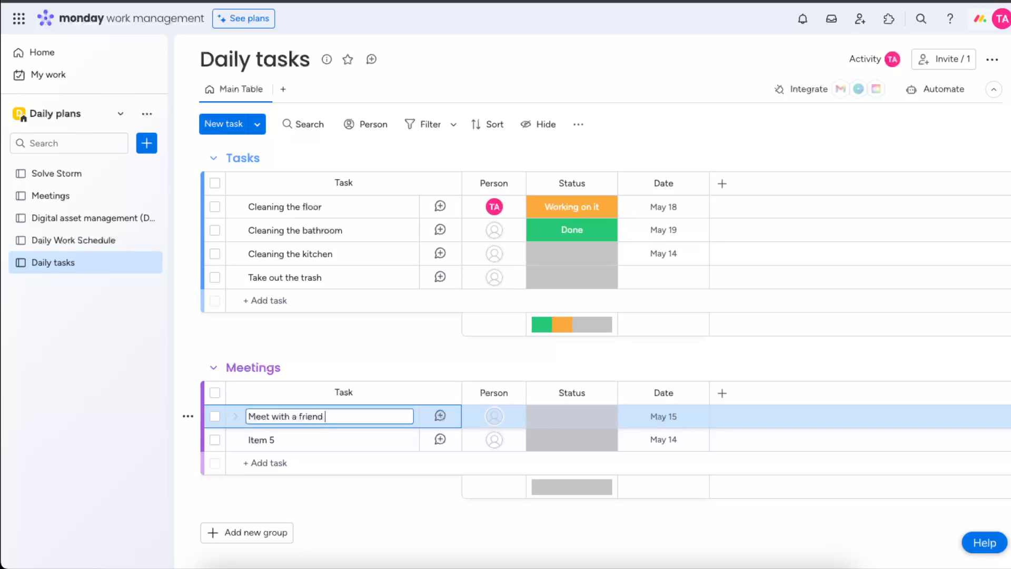
left_click(266, 438)
type("Meet with plumber")
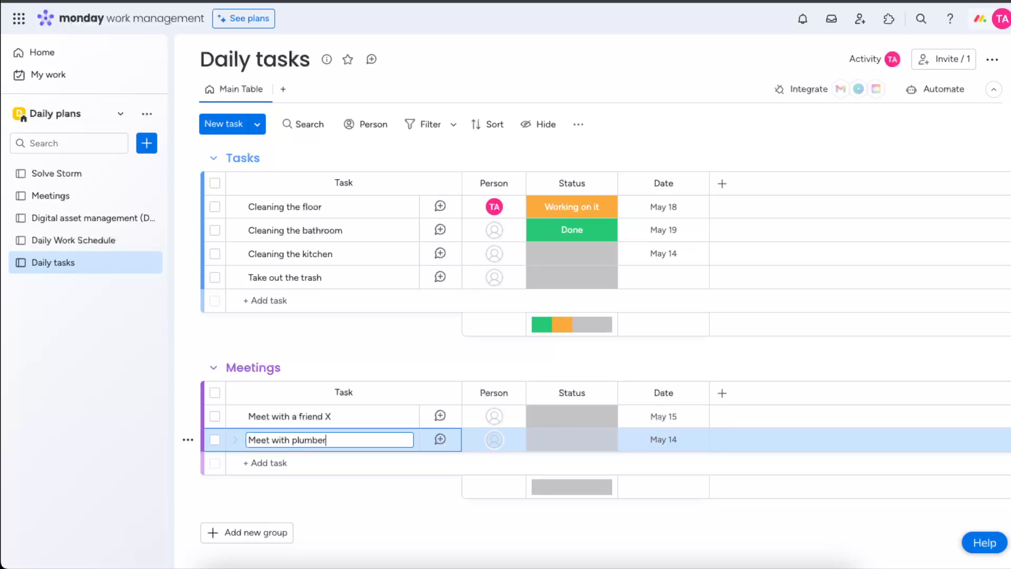
- Add a new group named Entertainment
scroll(341, 478, "down", 1)
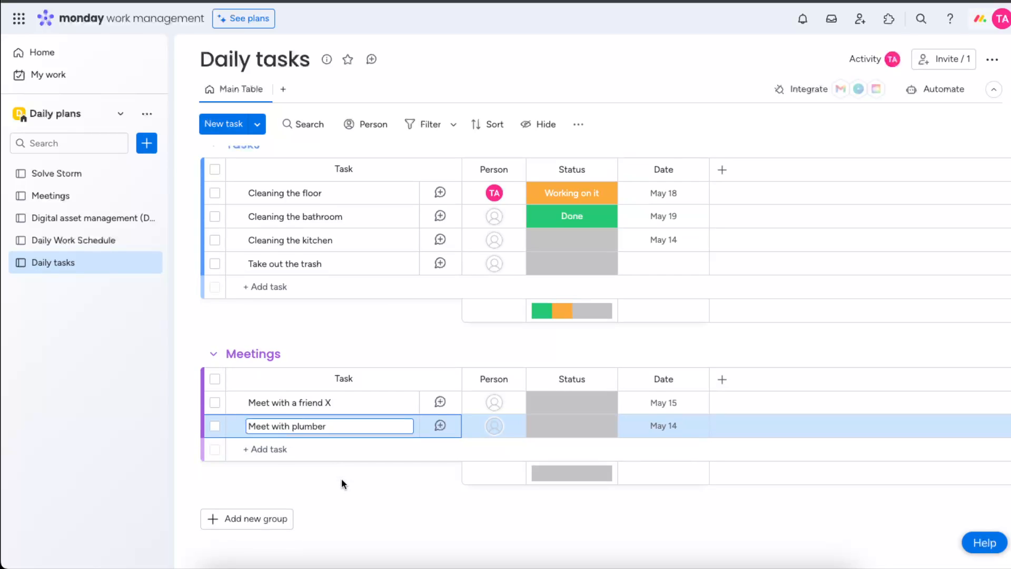
left_click(287, 519)
type("EntertainmentO")
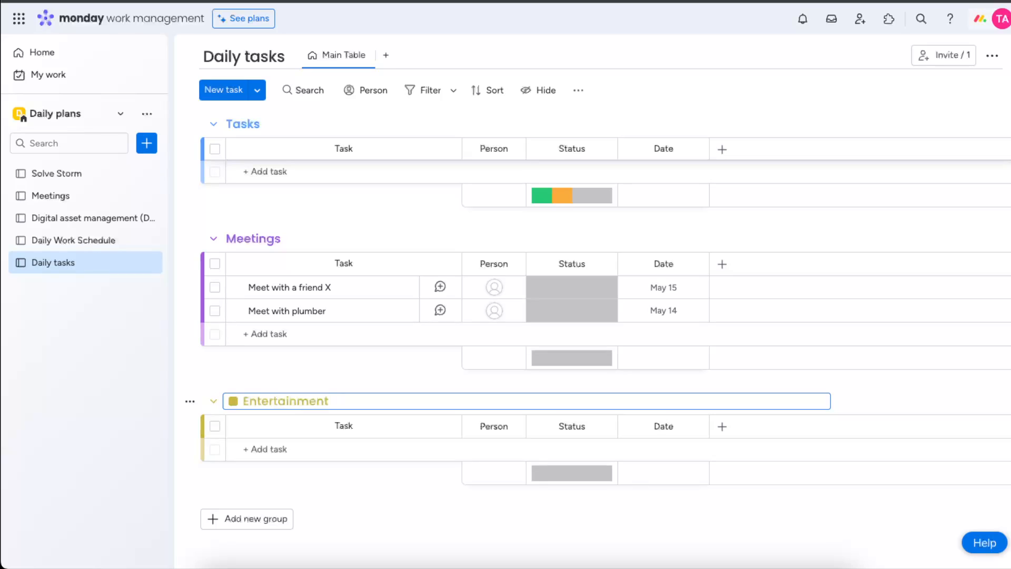
- Add the tasks Watch a movie and Go to the shopping center to the Entertainment group
left_click(276, 449)
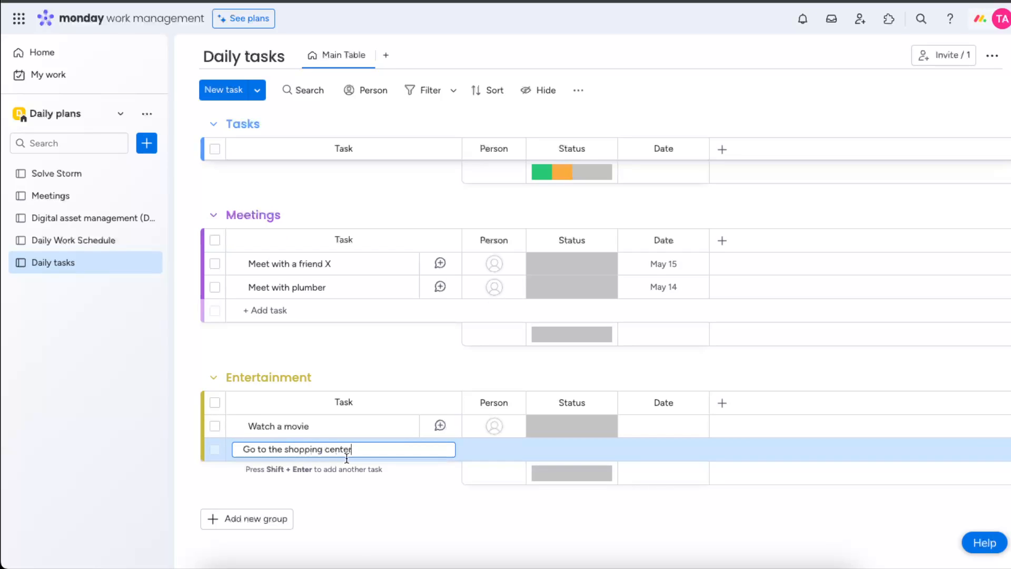
key("Return")
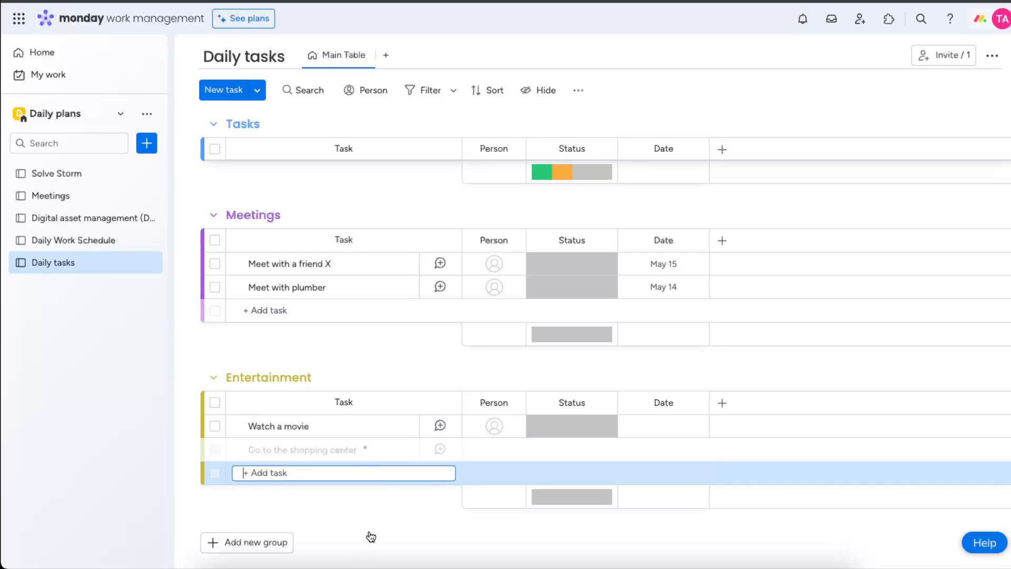
- Add a Calendar view to the board
scroll(371, 527, "up", 2)
scroll(372, 520, "up", 2)
scroll(390, 244, "down", 3)
scroll(277, 366, "up", 3)
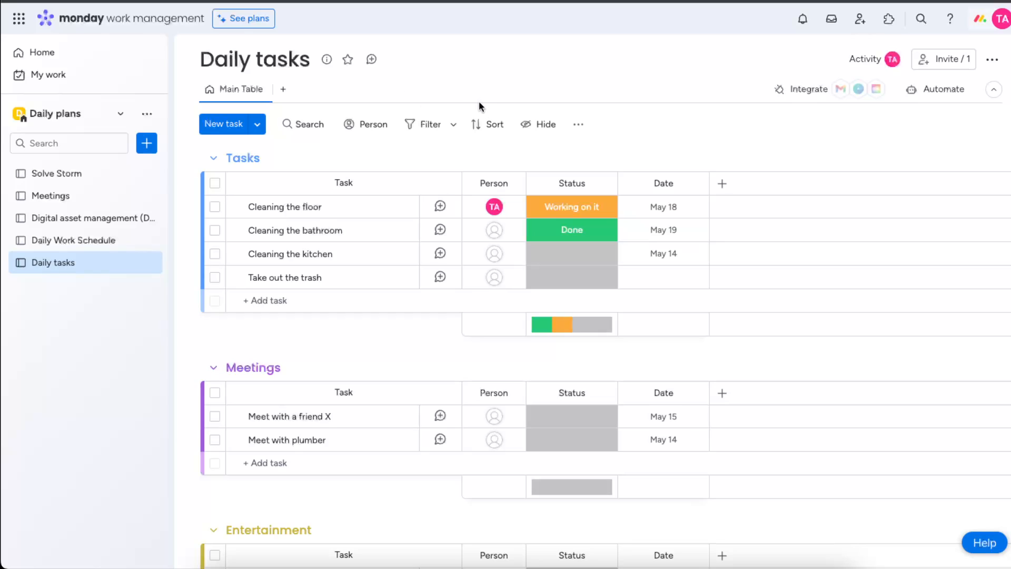
left_click(288, 91)
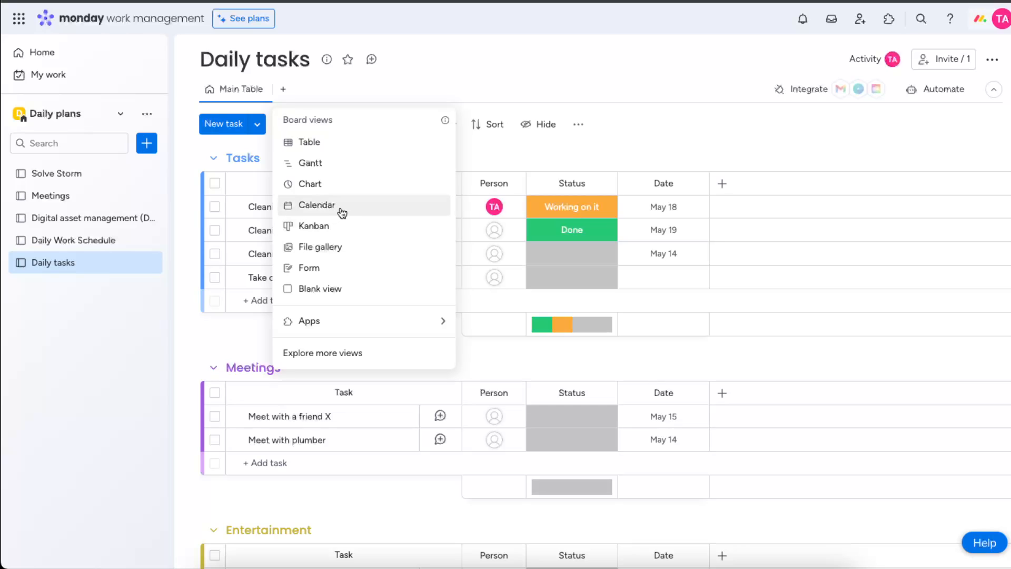
left_click(316, 205)
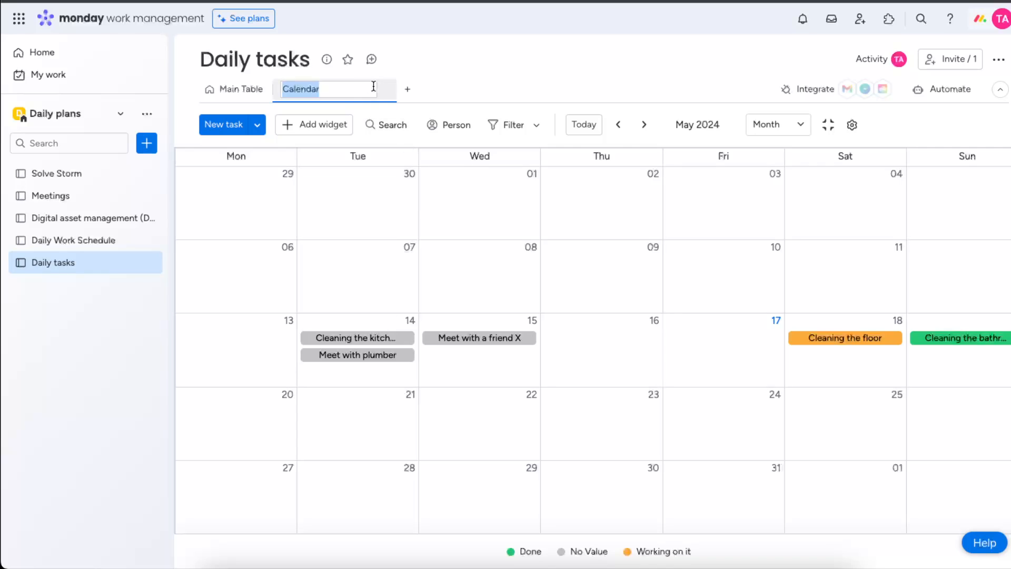
- Add a Kanban view to the board and dismiss its introductory tips
left_click(411, 94)
left_click(339, 93)
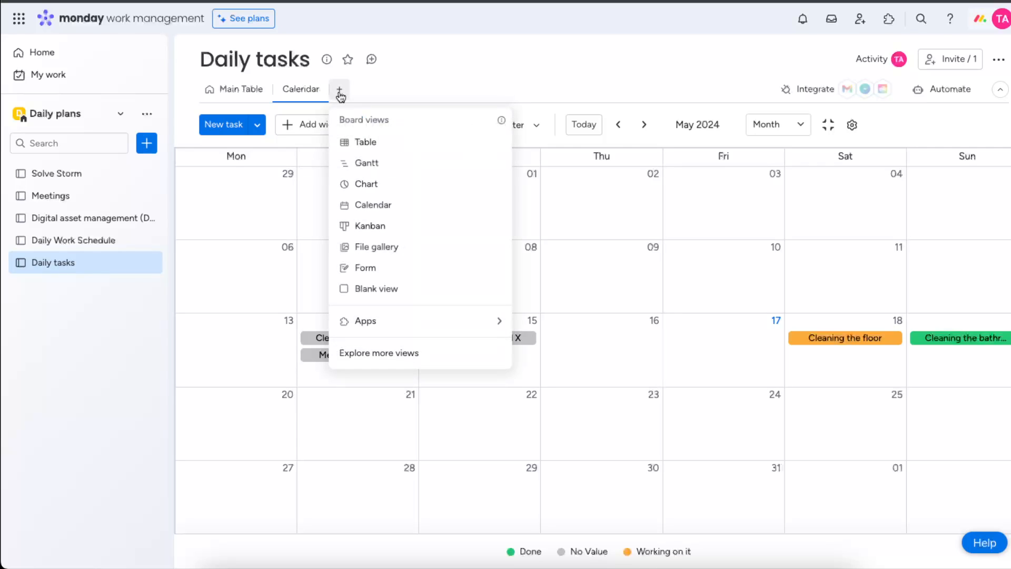
left_click(367, 228)
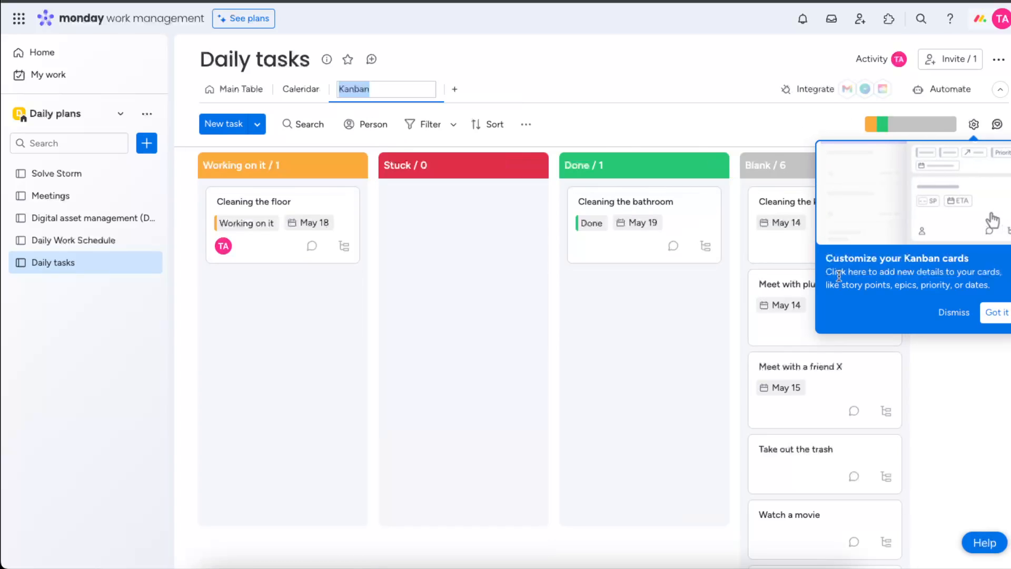
left_click(1008, 317)
left_click(1006, 318)
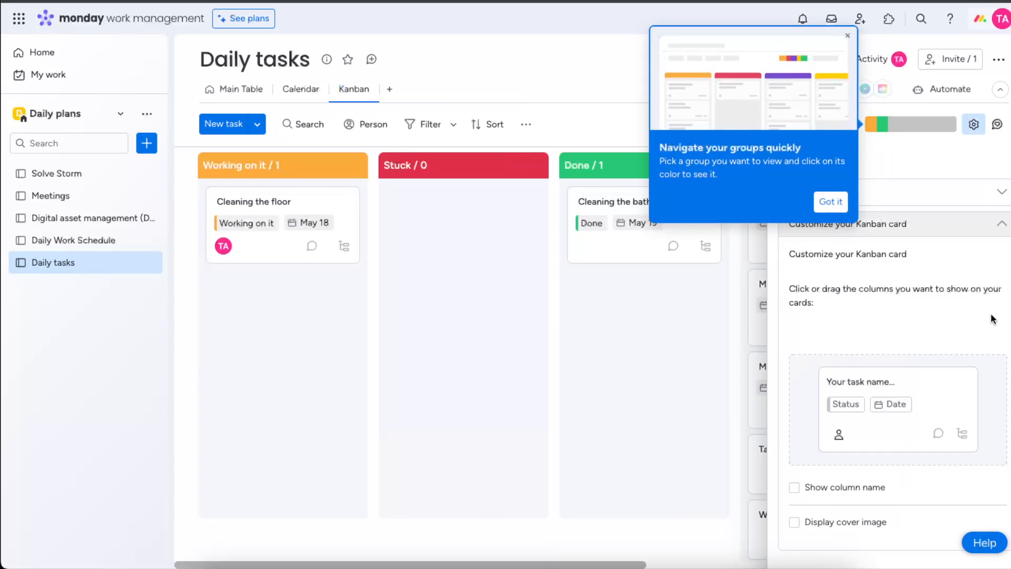
left_click(830, 201)
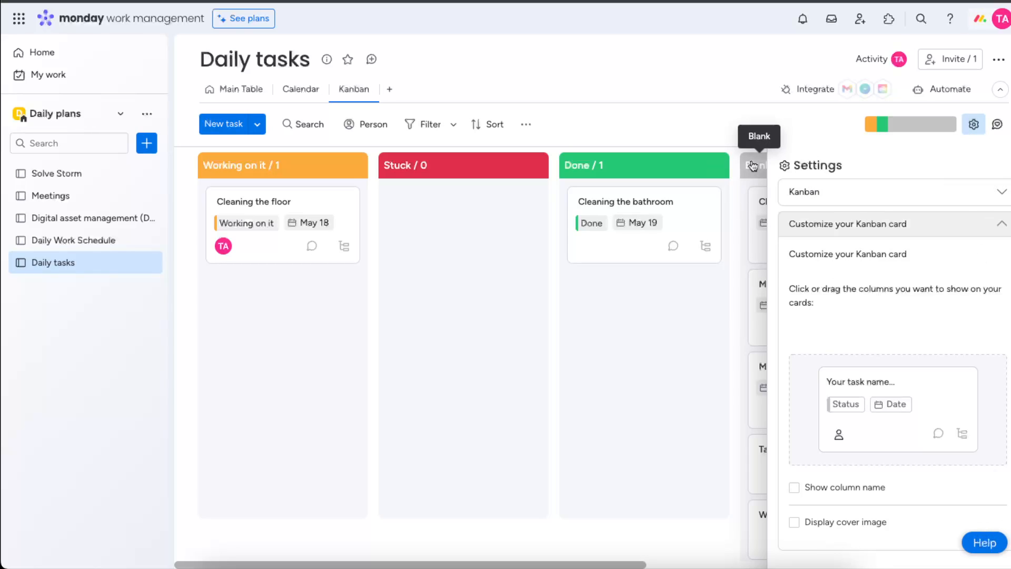
- Try dividing the Kanban board by Group in the Kanban settings, then switch the division off
left_click(869, 226)
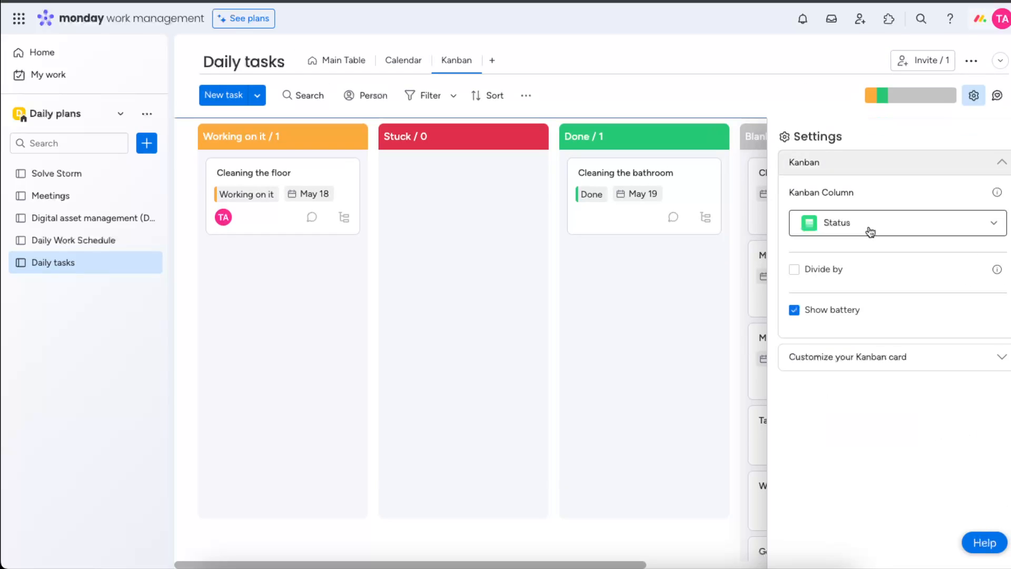
left_click(869, 232)
left_click(831, 259)
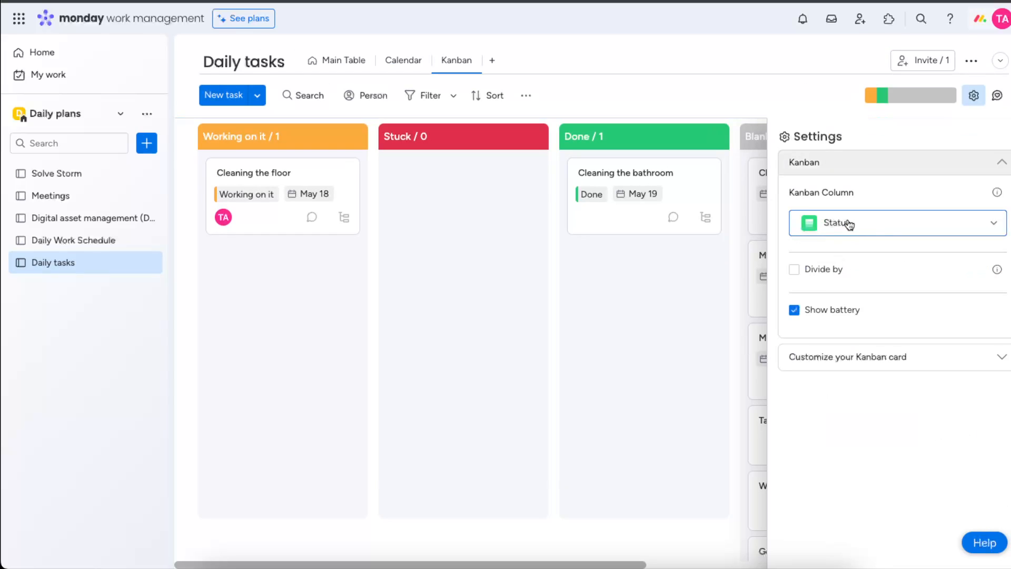
left_click(807, 270)
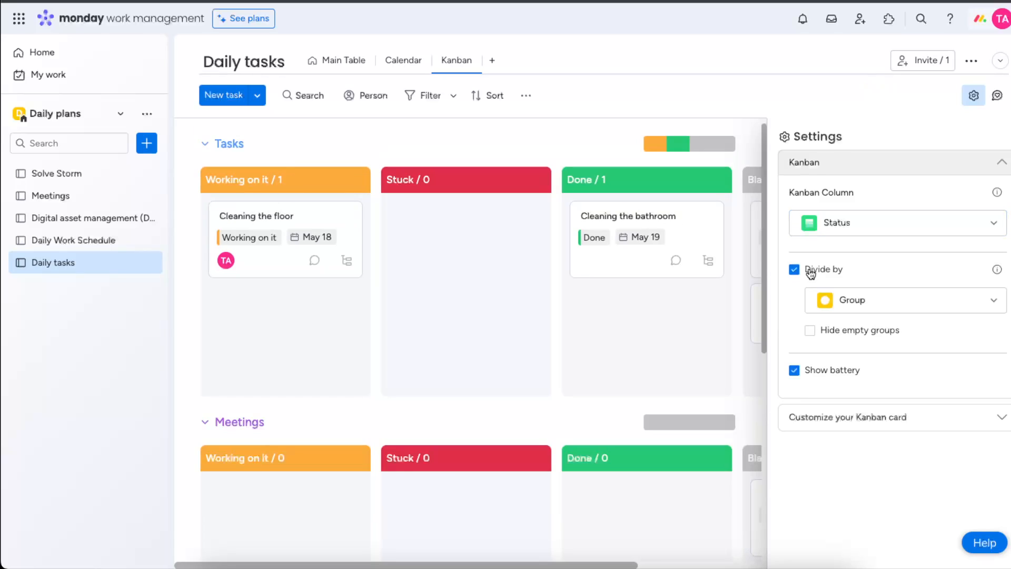
left_click(854, 313)
left_click(853, 309)
left_click(794, 269)
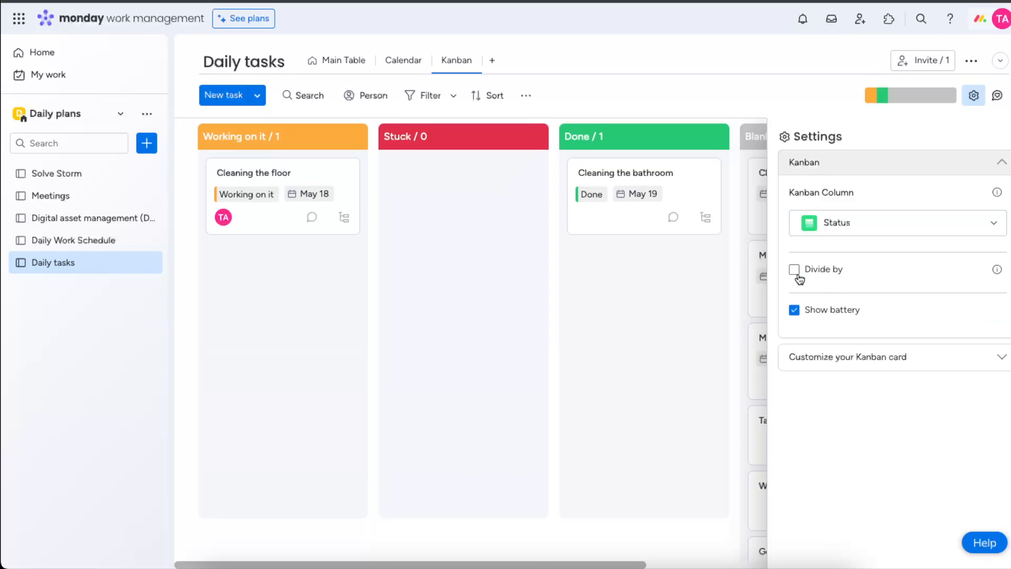
- Move the Blank column between the Stuck and Done columns on the Kanban board
left_click(794, 310)
left_click(795, 311)
left_click(833, 358)
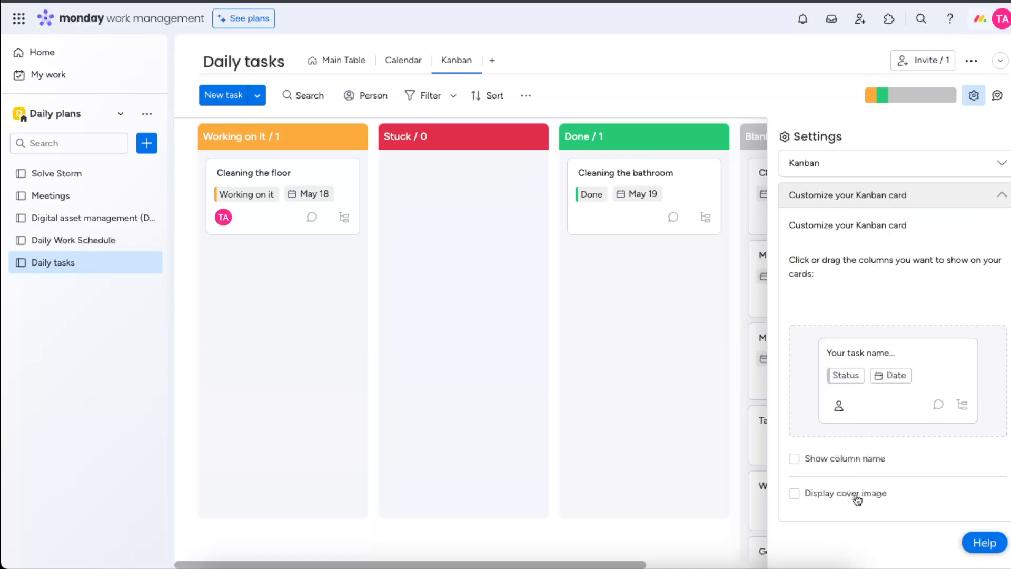
left_click(968, 153)
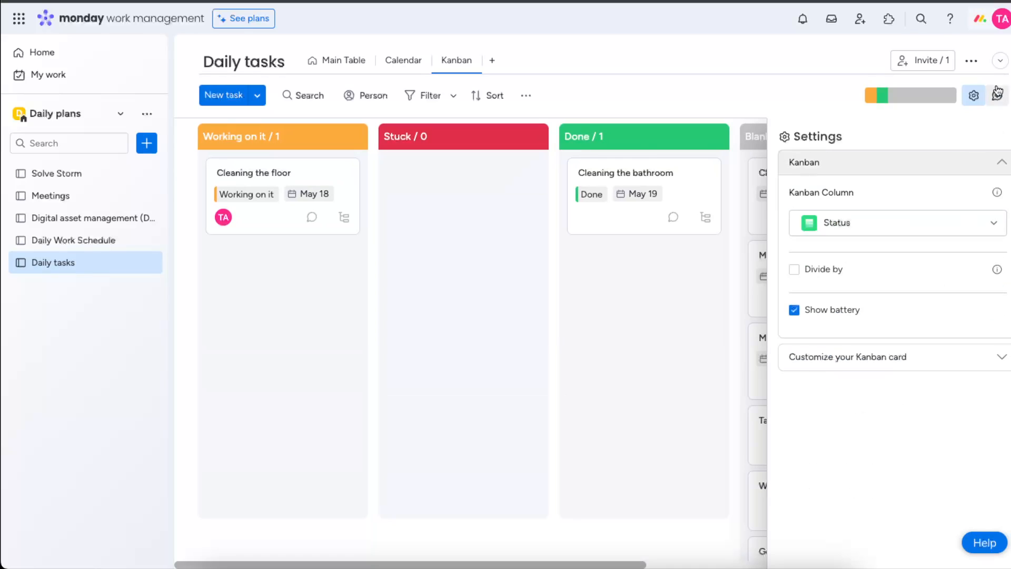
left_click_drag(759, 142, 586, 135)
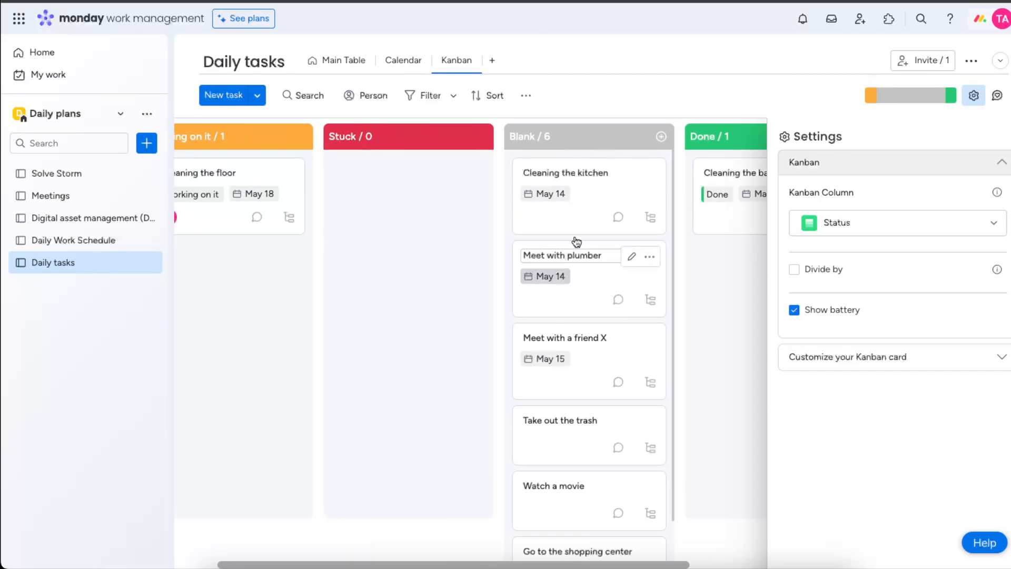
scroll(570, 326, "down", 1)
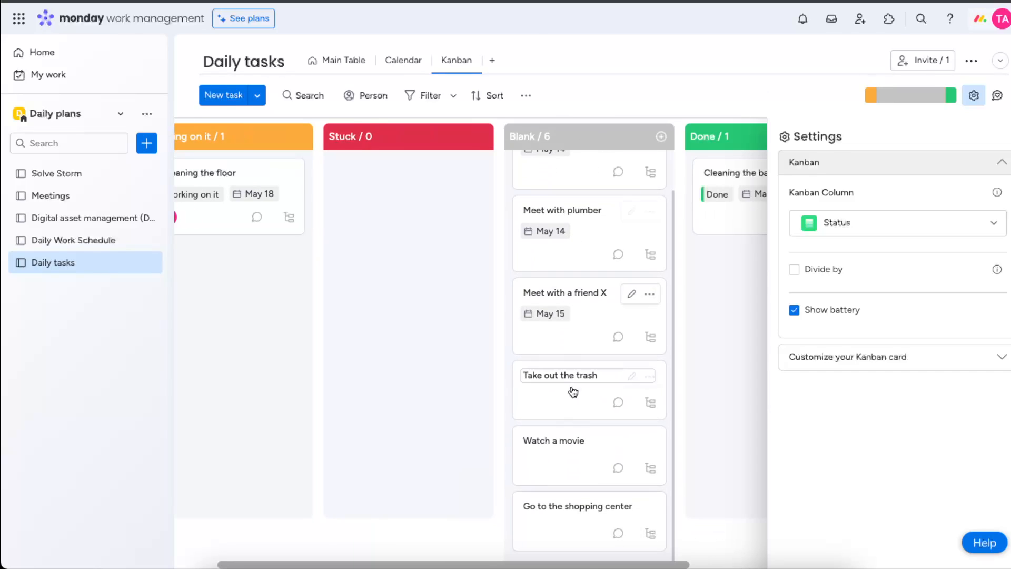
scroll(571, 429, "up", 1)
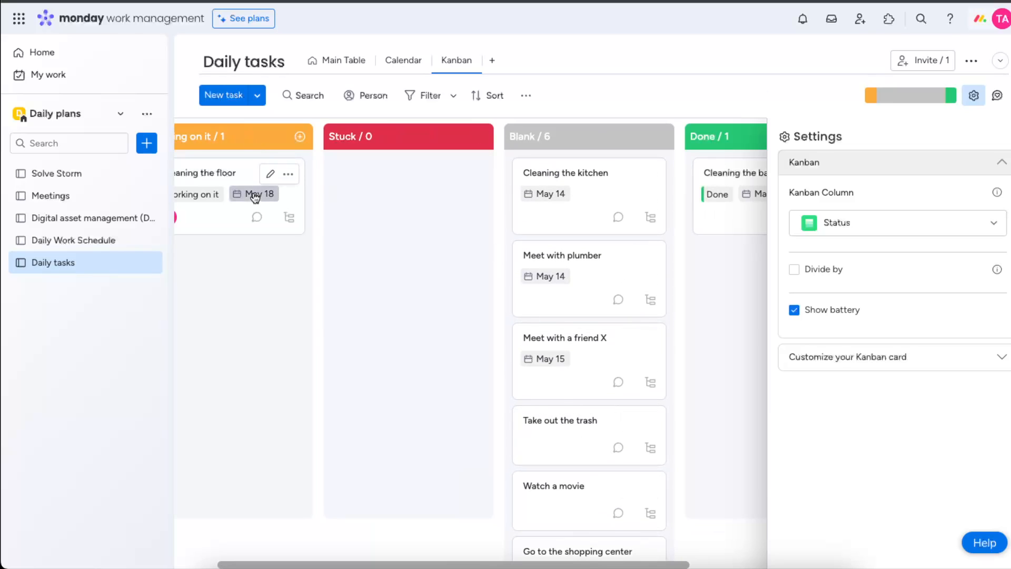
left_click_drag(276, 144, 223, 140)
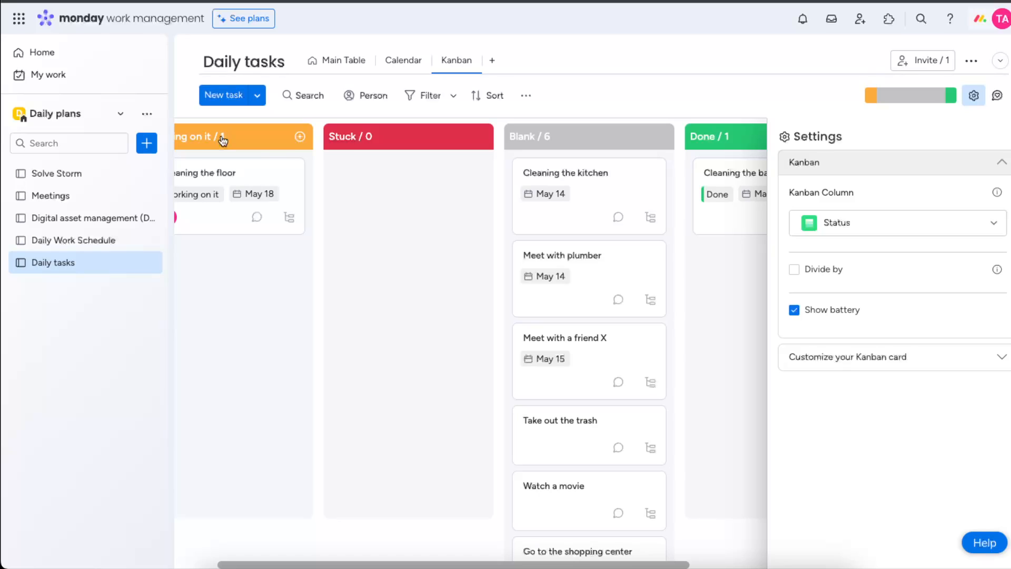
right_click(353, 137)
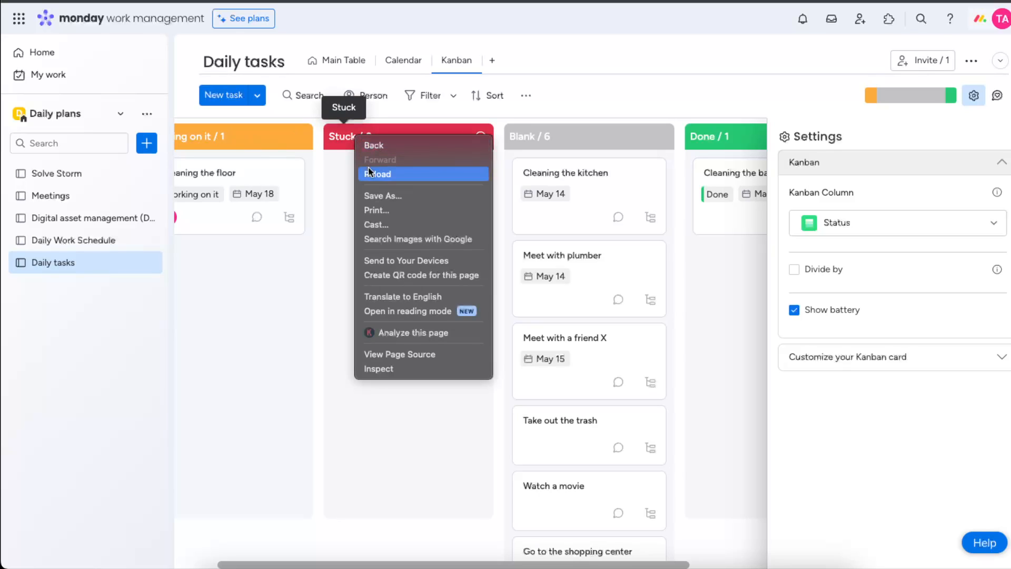
key("Escape")
left_click(528, 96)
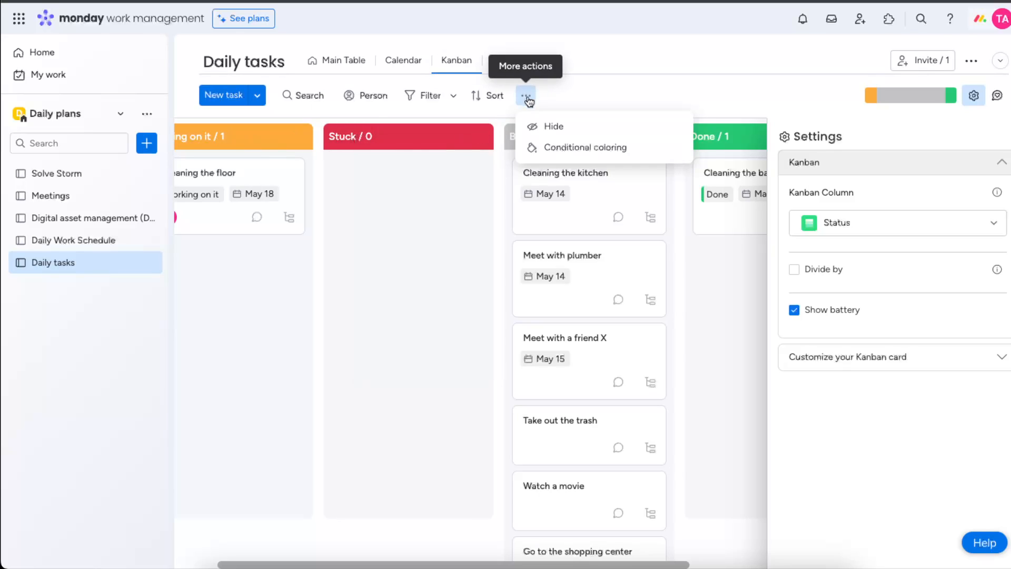
left_click(465, 226)
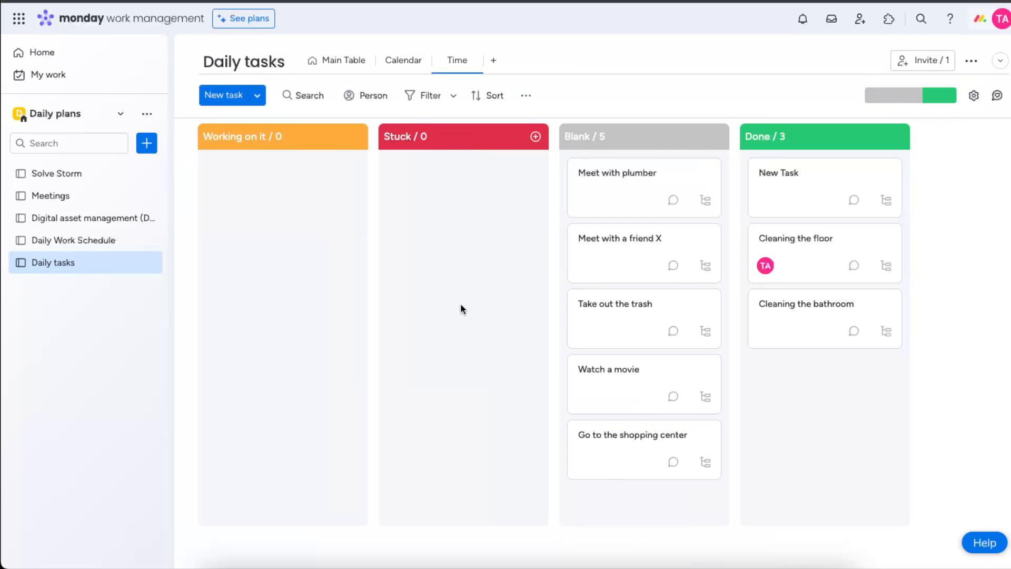
- Add a conditional coloring rule that colors cards pink when Status is Done
left_click(527, 96)
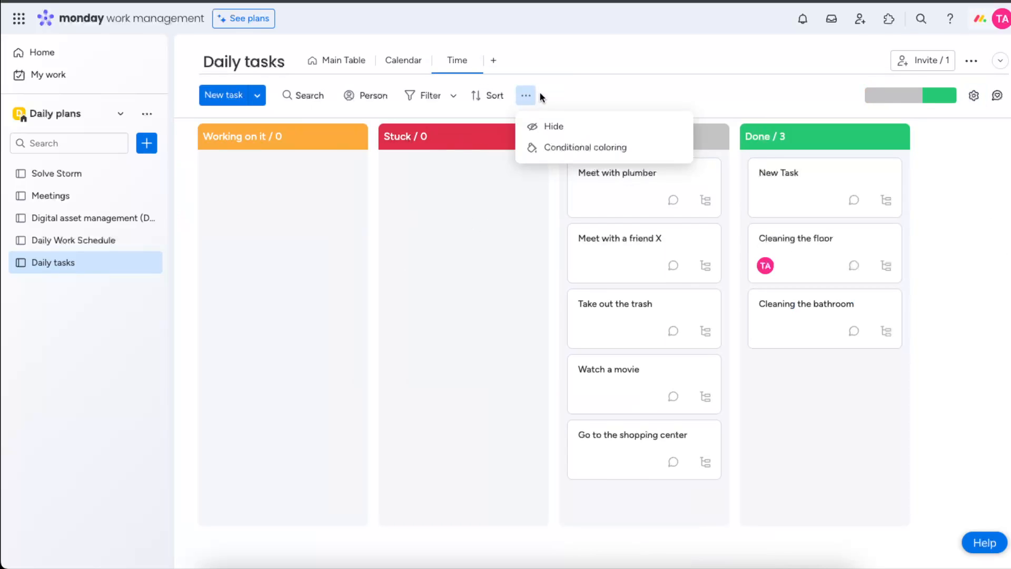
left_click(570, 148)
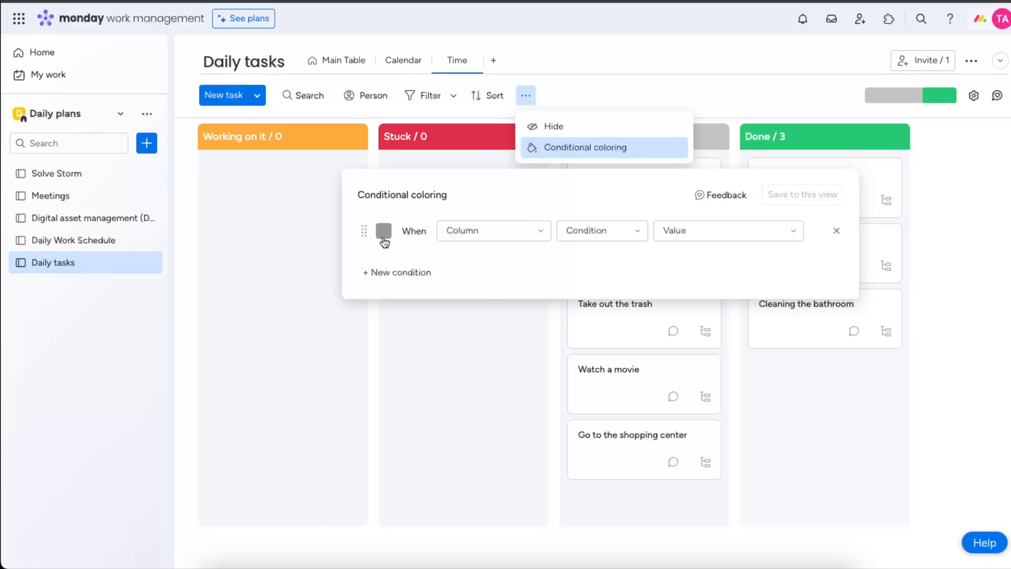
left_click(384, 231)
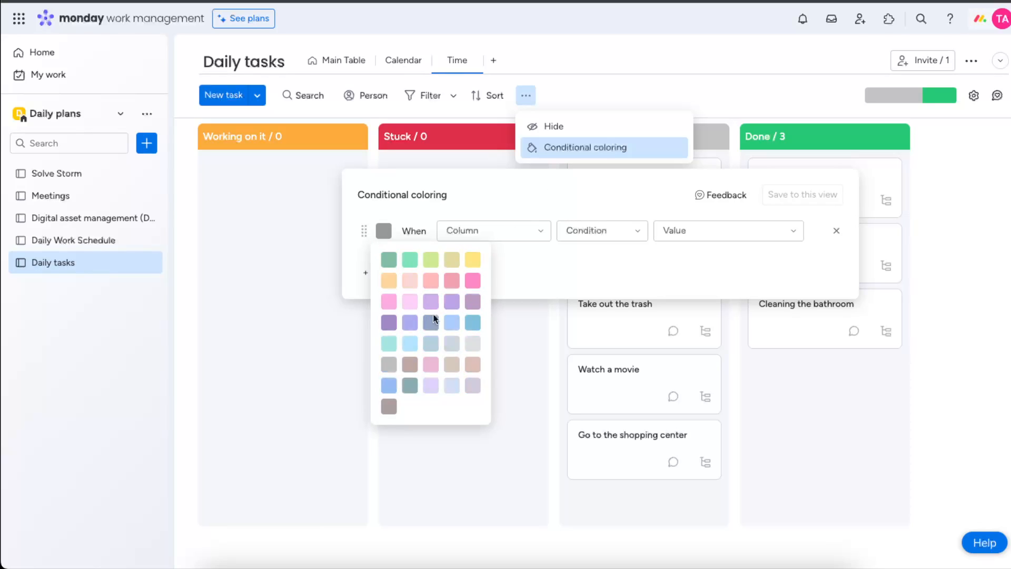
left_click(410, 301)
left_click(480, 236)
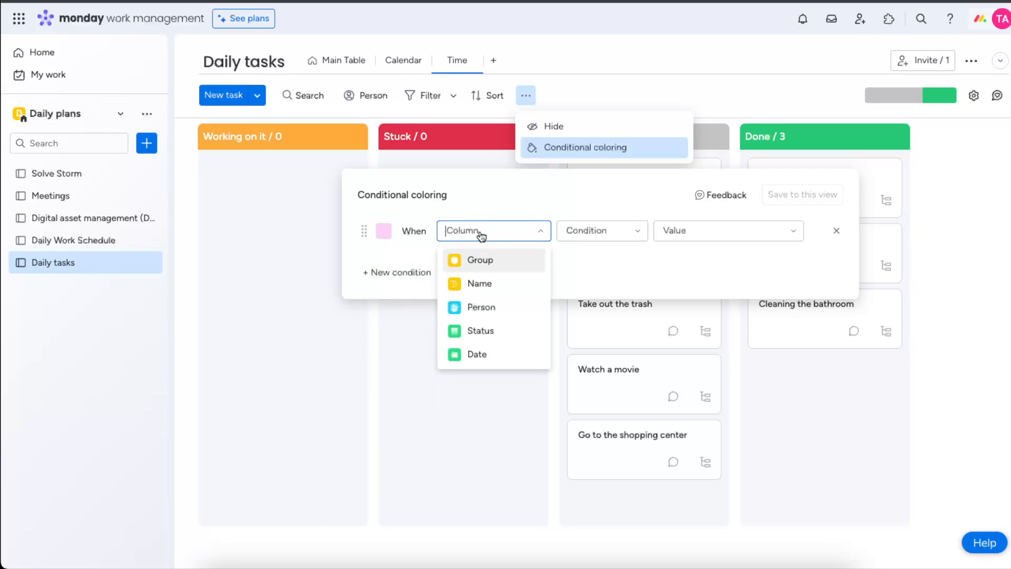
left_click(480, 330)
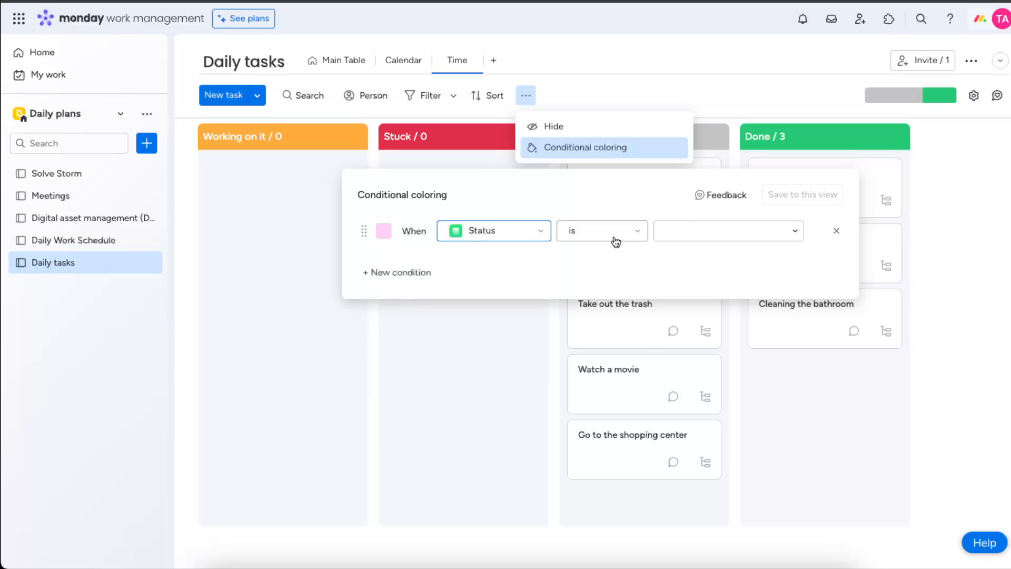
left_click(611, 233)
left_click(604, 259)
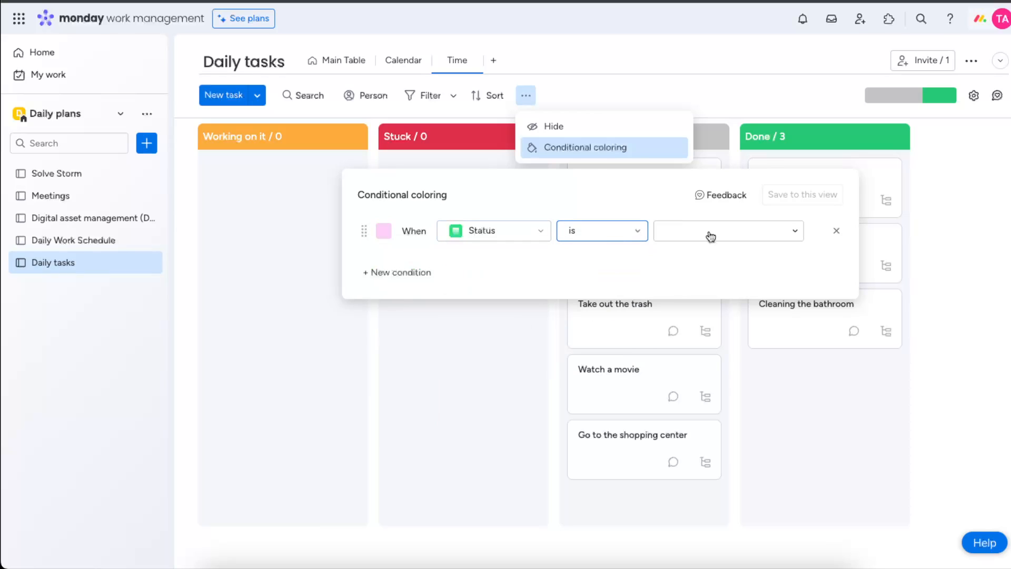
left_click(724, 231)
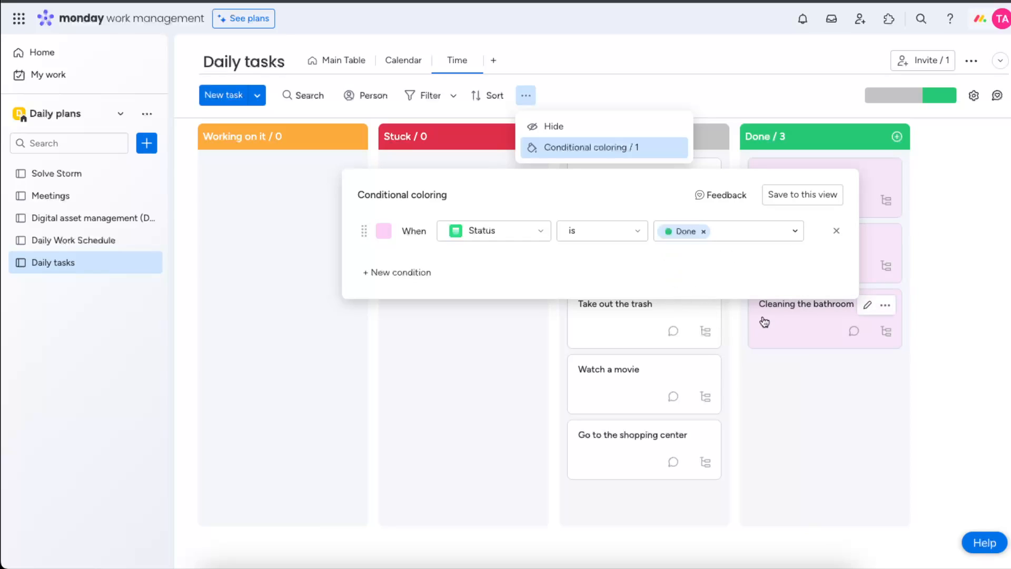
left_click(945, 280)
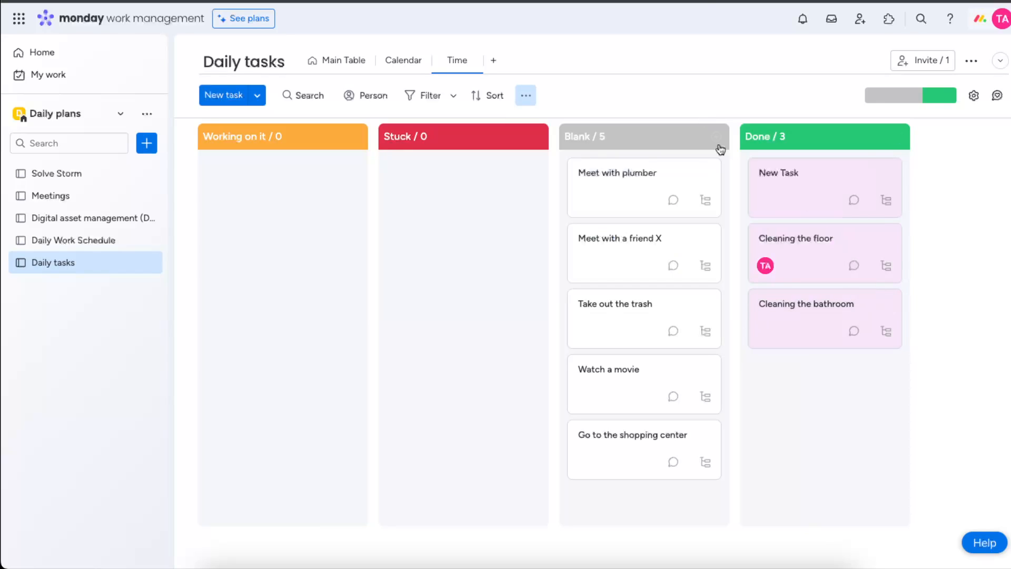
right_click(768, 134)
key("Escape")
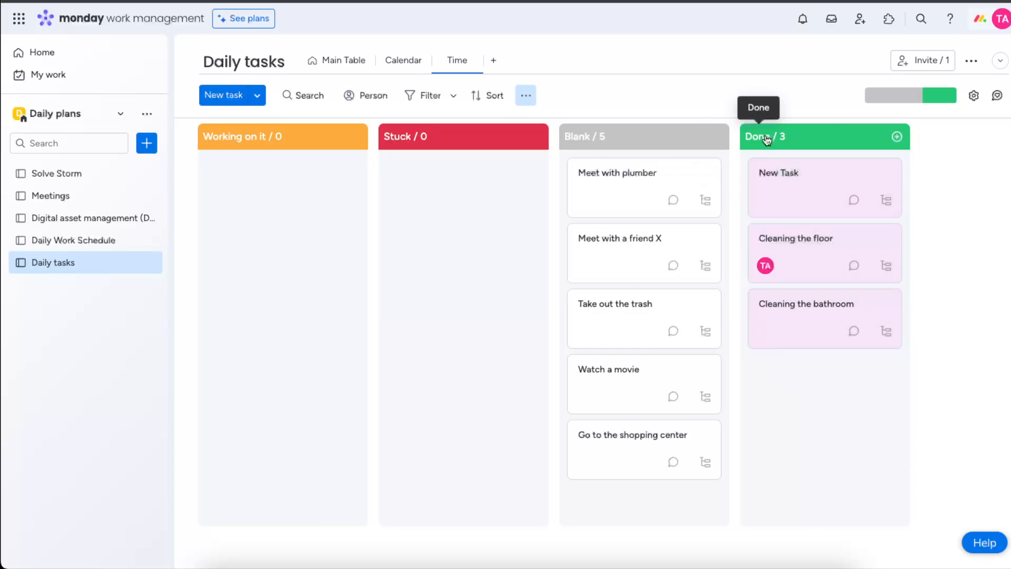
left_click(526, 96)
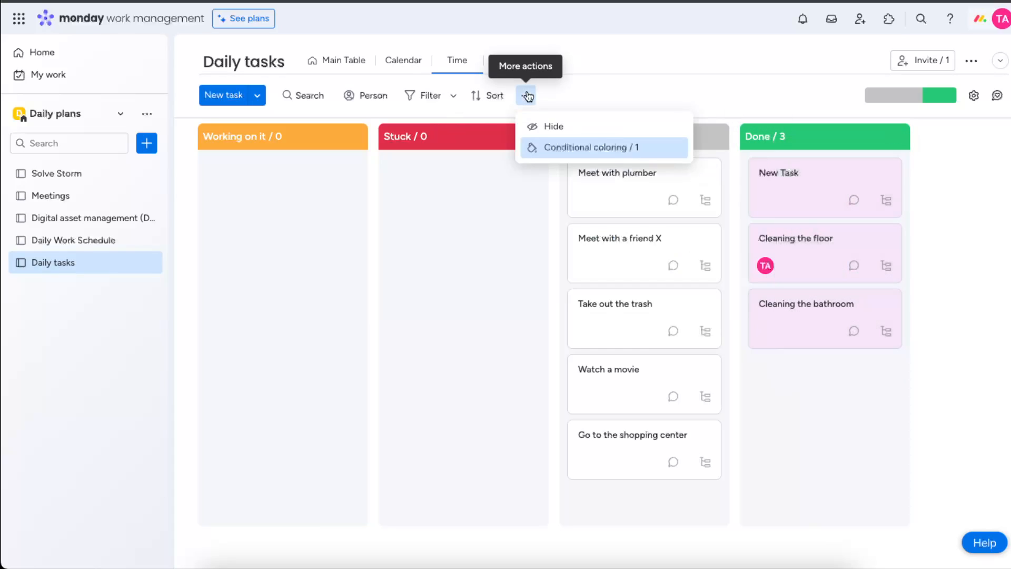
left_click(463, 68)
- Start renaming the Time view, then leave its name unchanged
left_click(471, 60)
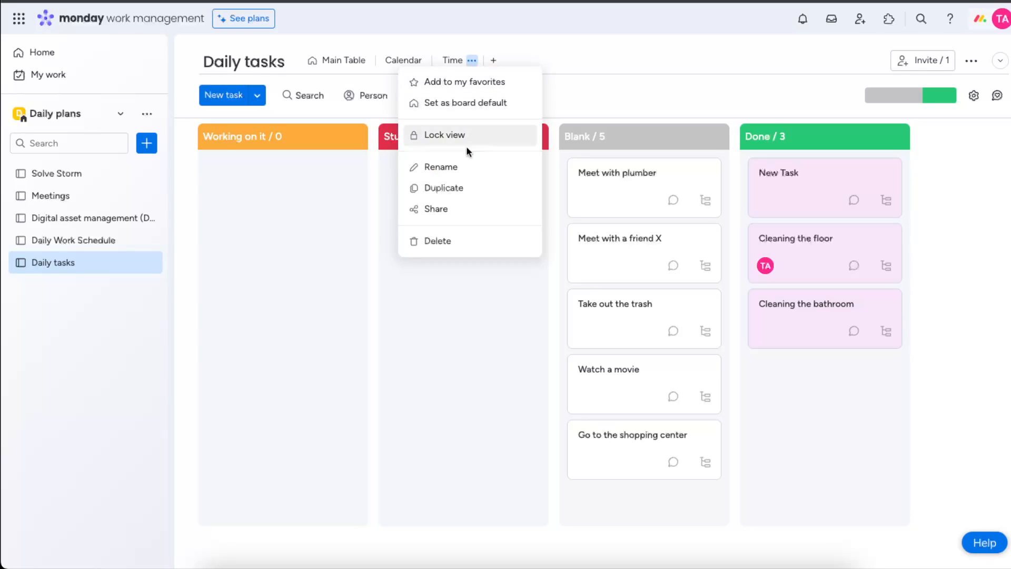
left_click(459, 167)
left_click_drag(474, 62, 435, 60)
left_click(485, 58)
left_click(429, 267)
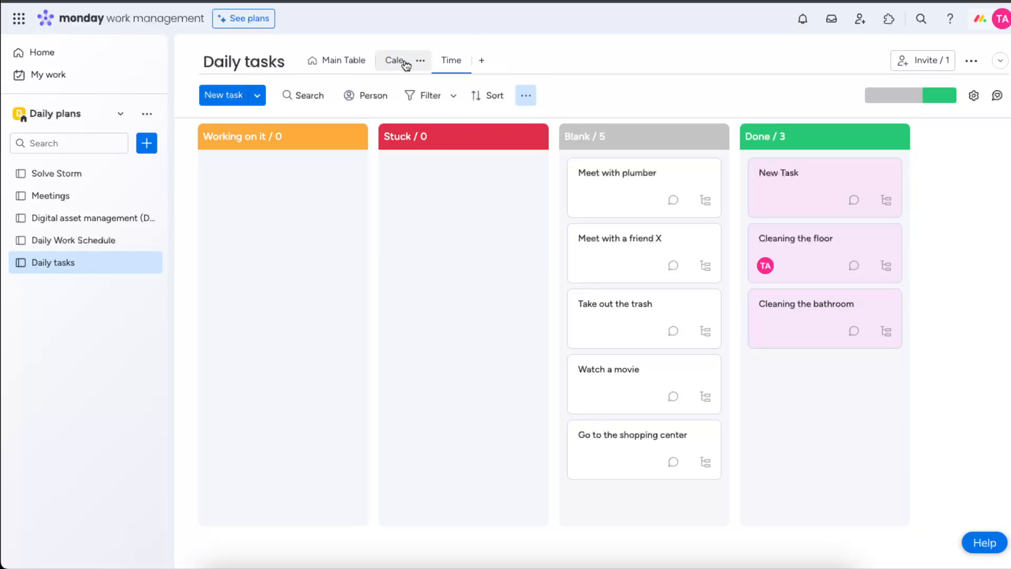
- Set the date of Cleaning the floor to May 1 in the main table
left_click(402, 61)
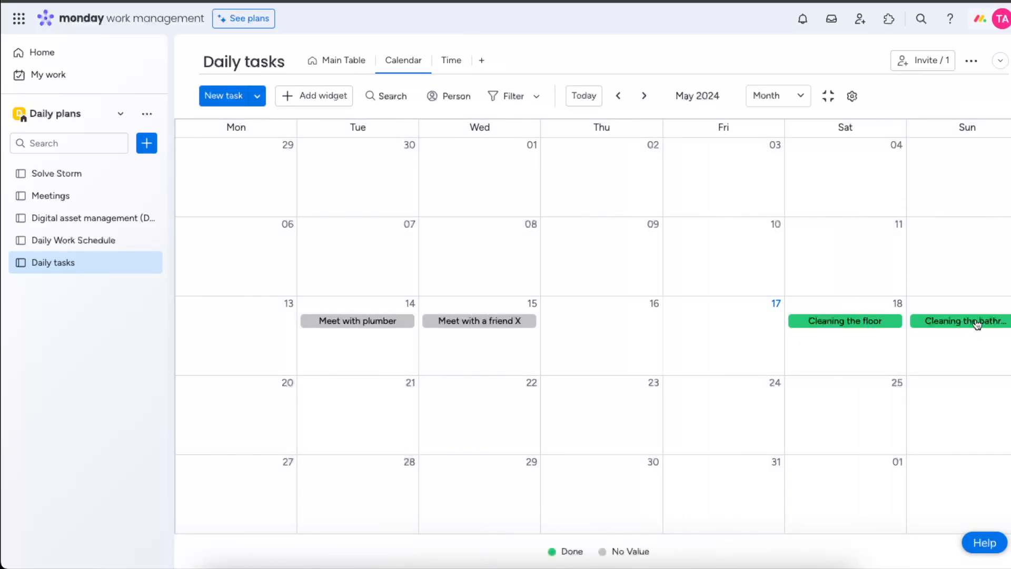
left_click(340, 60)
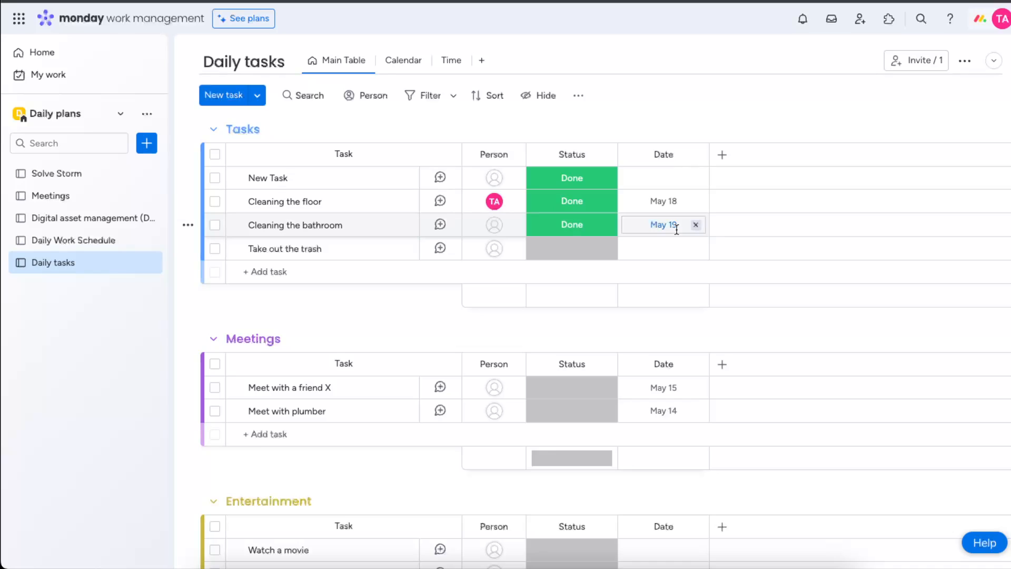
left_click(669, 201)
left_click(638, 328)
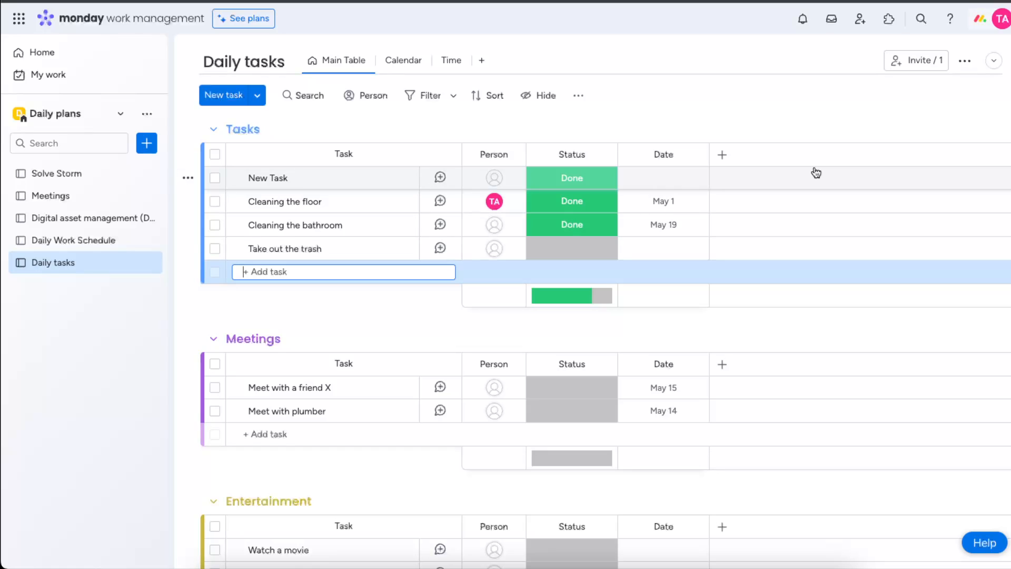
- Add a File gallery view to the board and return to the main table
left_click(481, 60)
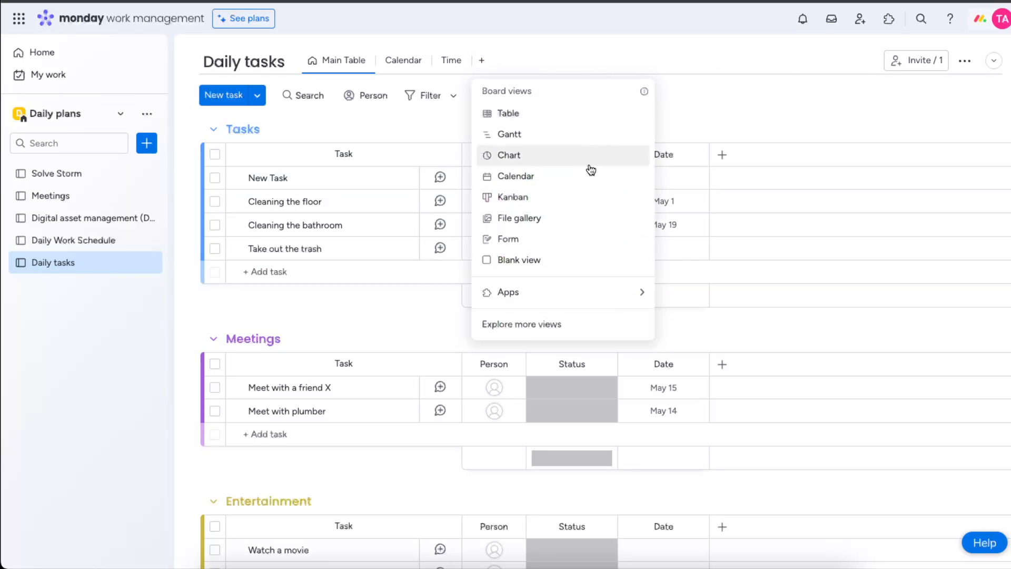
left_click(541, 225)
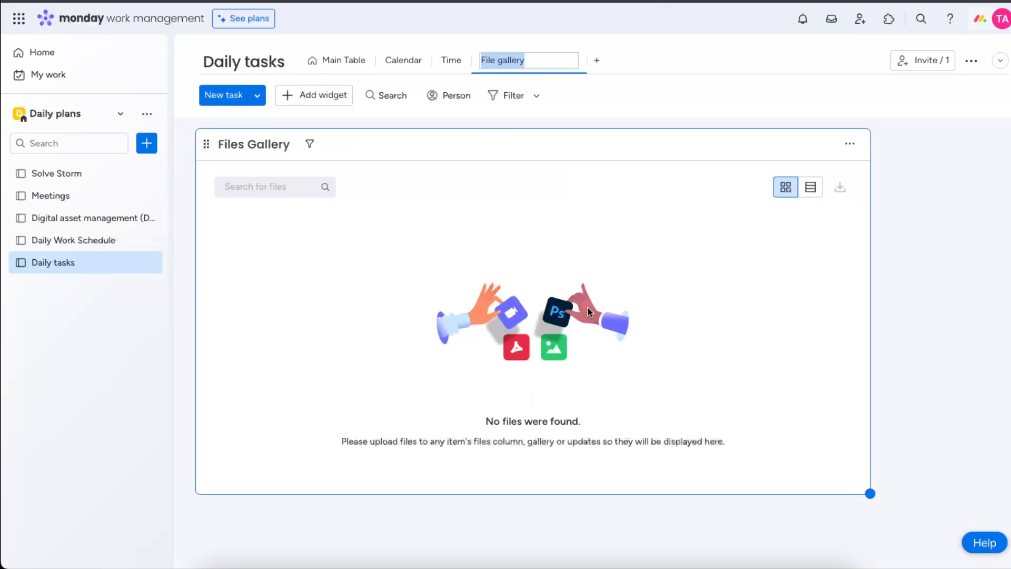
left_click(350, 61)
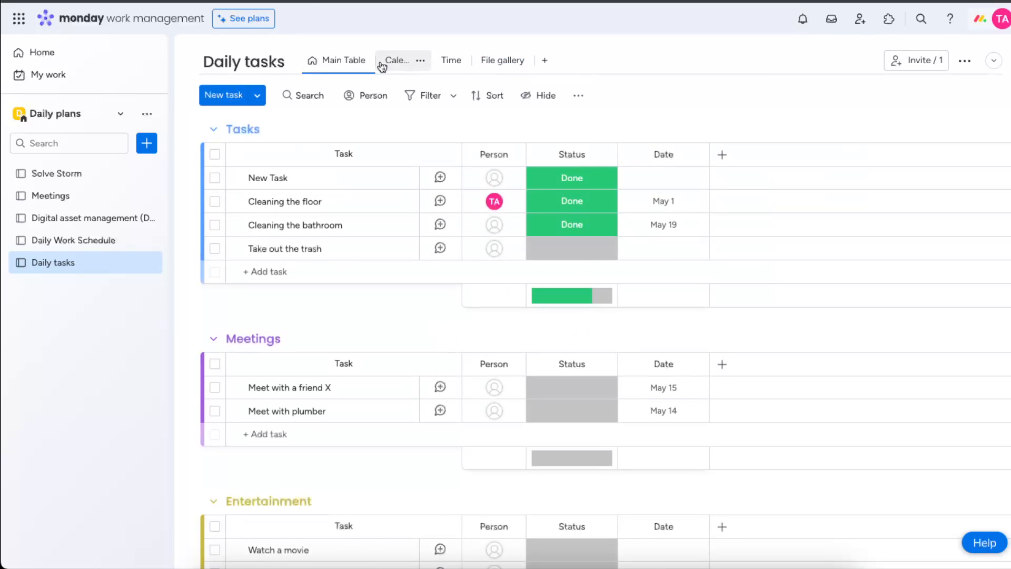
- Browse the available view apps, then open the Daily Work Schedule board
left_click(545, 61)
mouse_move(602, 293)
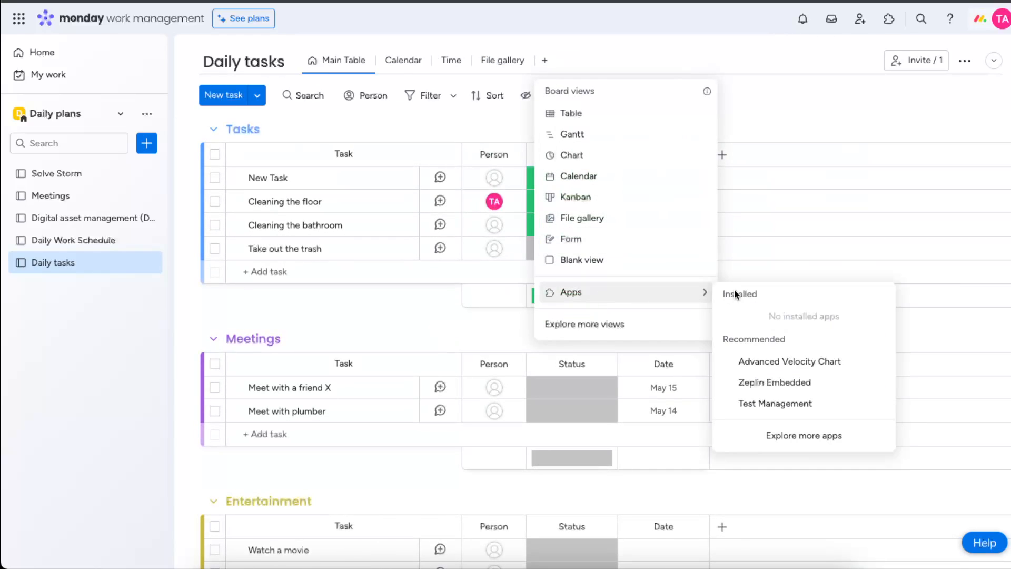
left_click(750, 51)
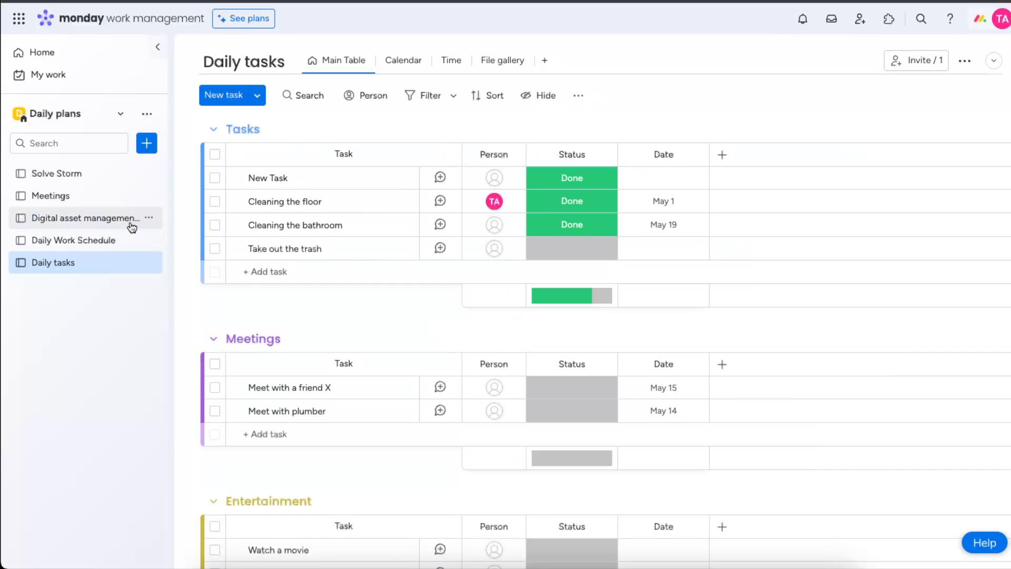
left_click(108, 243)
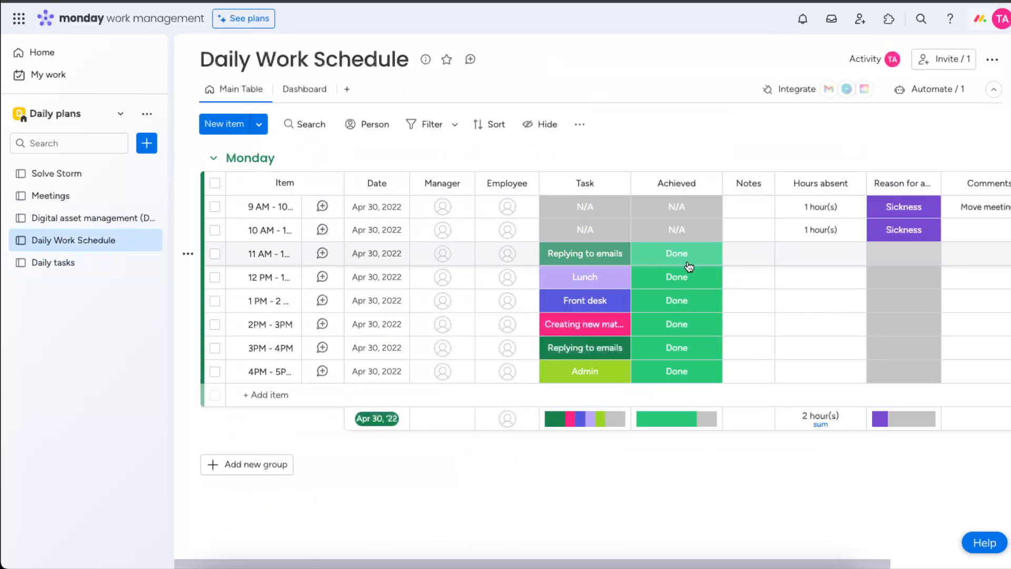